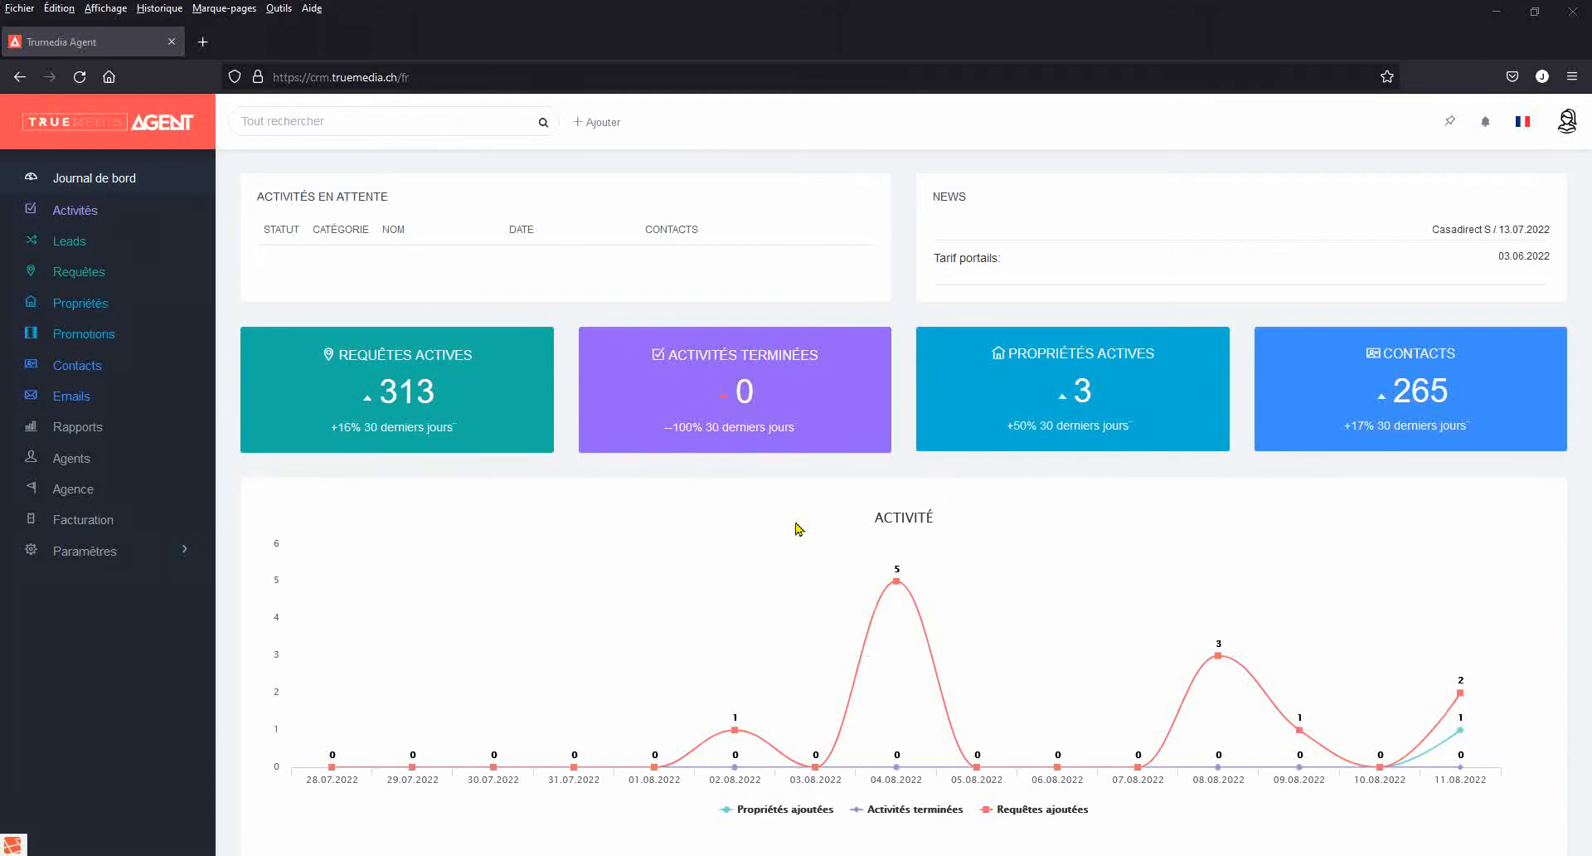
# - Create a new email and apply the Envoi dossier model to its subject
pyautogui.click(75, 401)
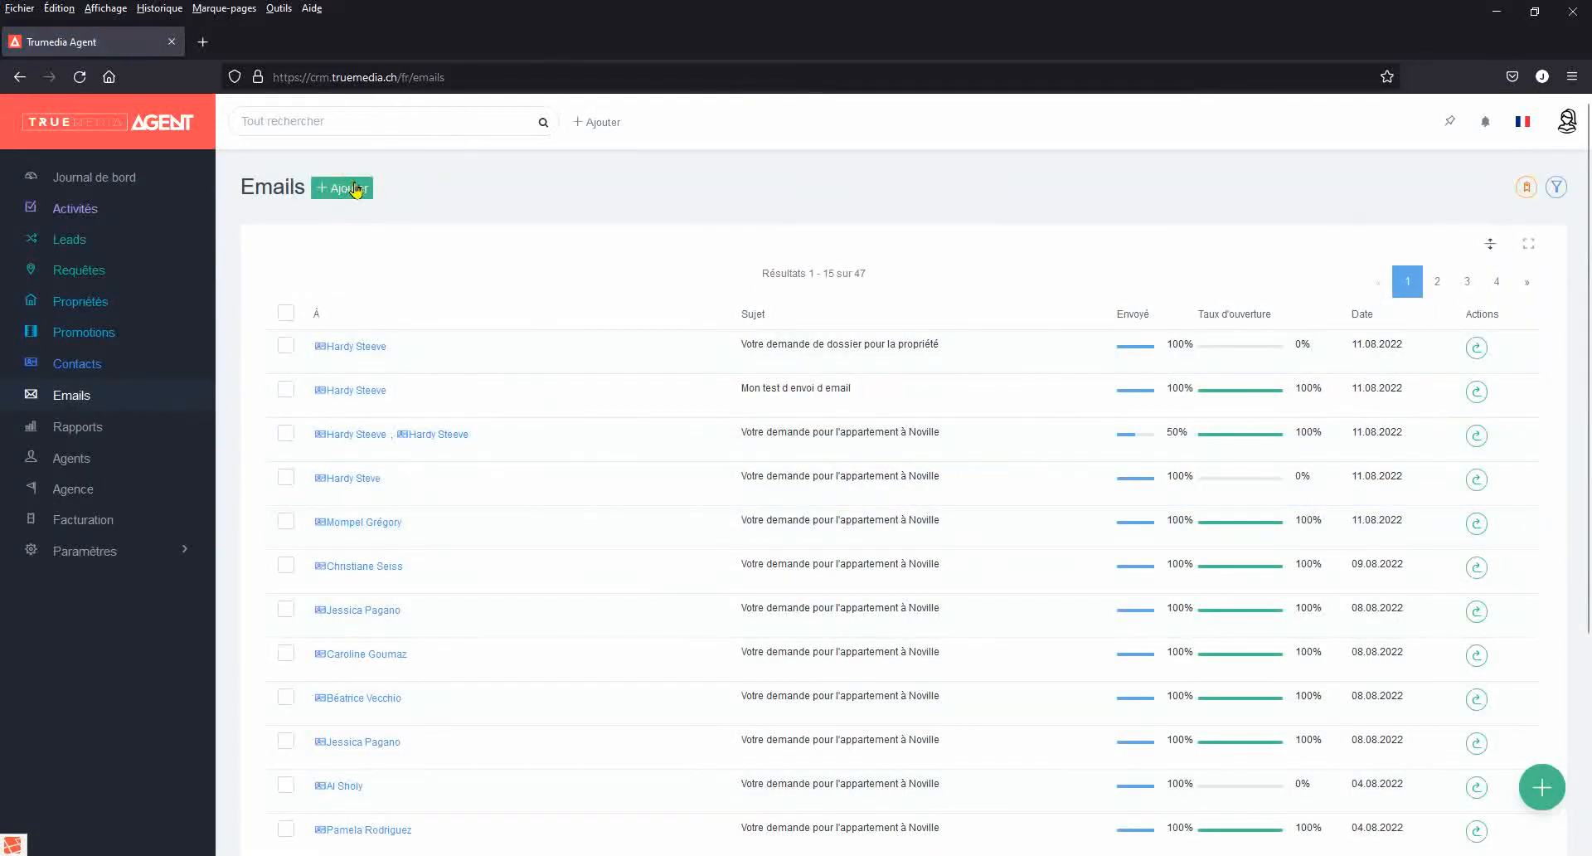
pyautogui.click(347, 189)
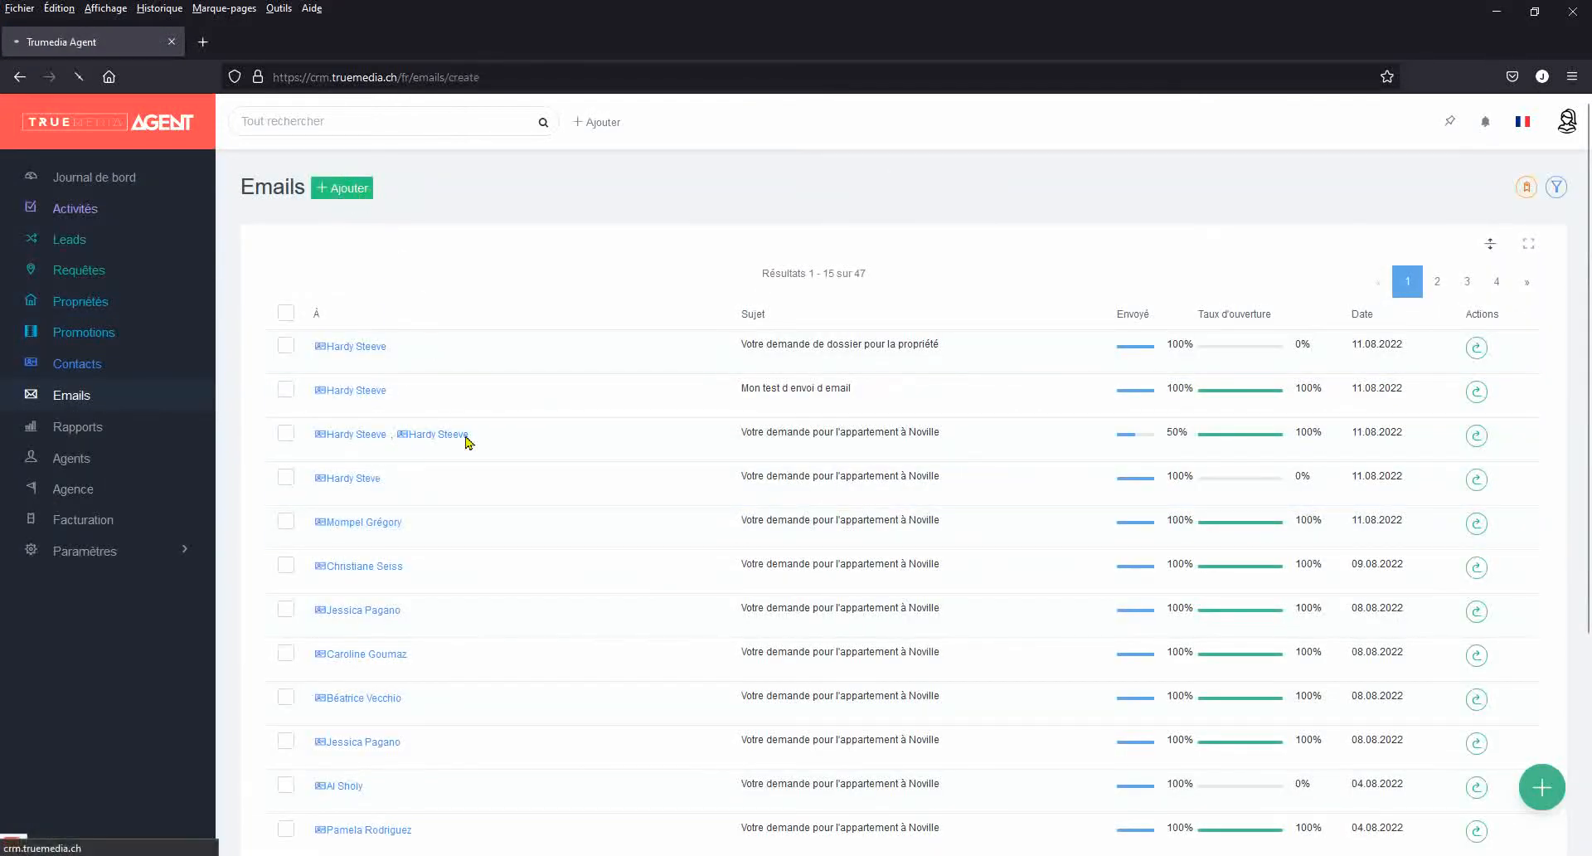
pyautogui.scroll(-1, 465, 419)
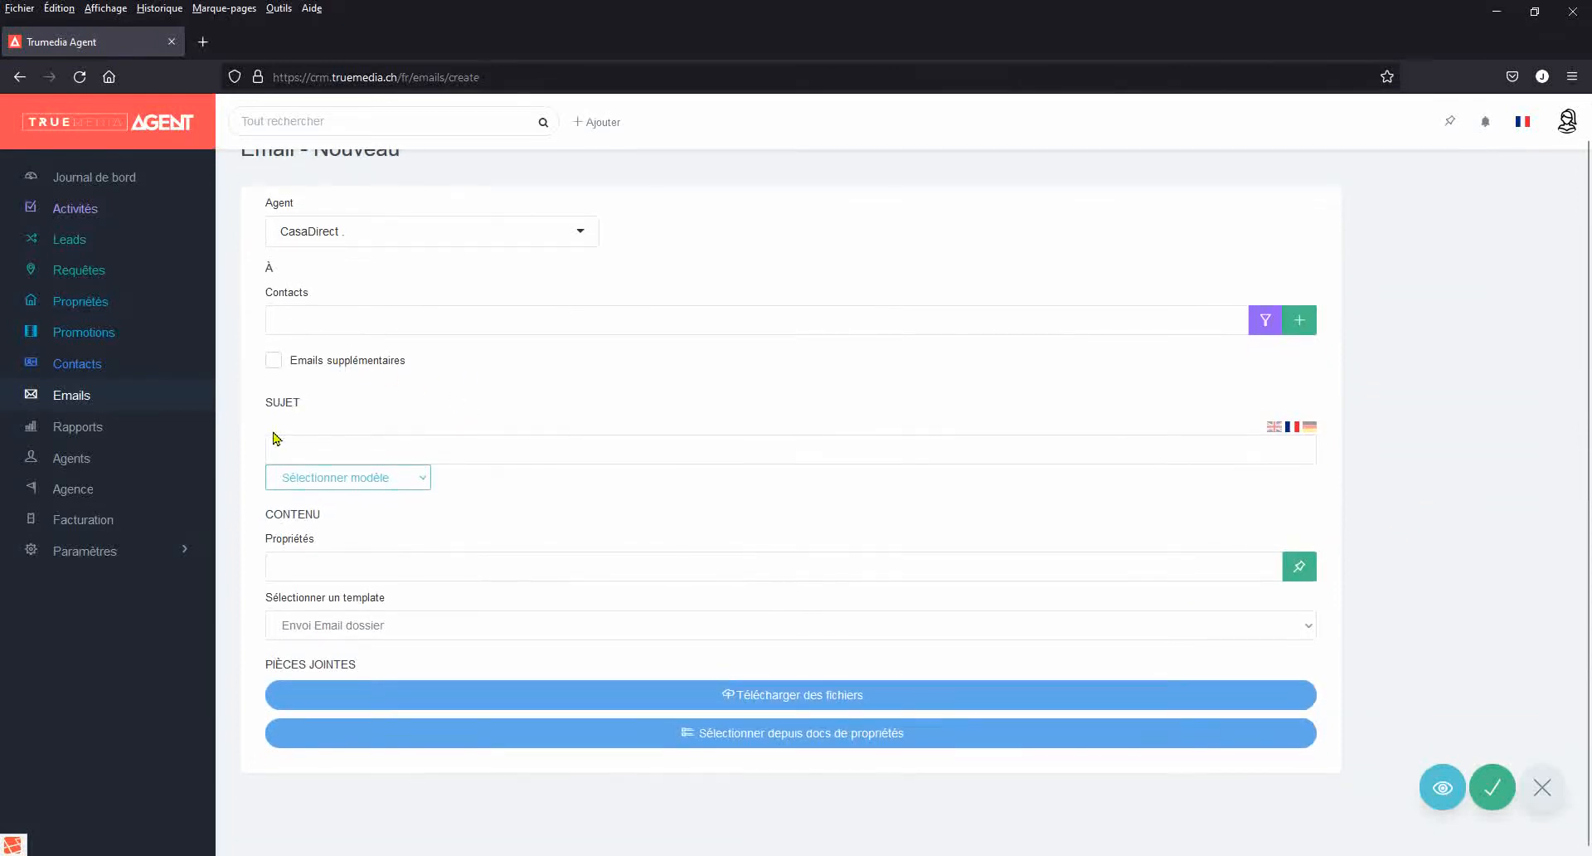
pyautogui.click(370, 481)
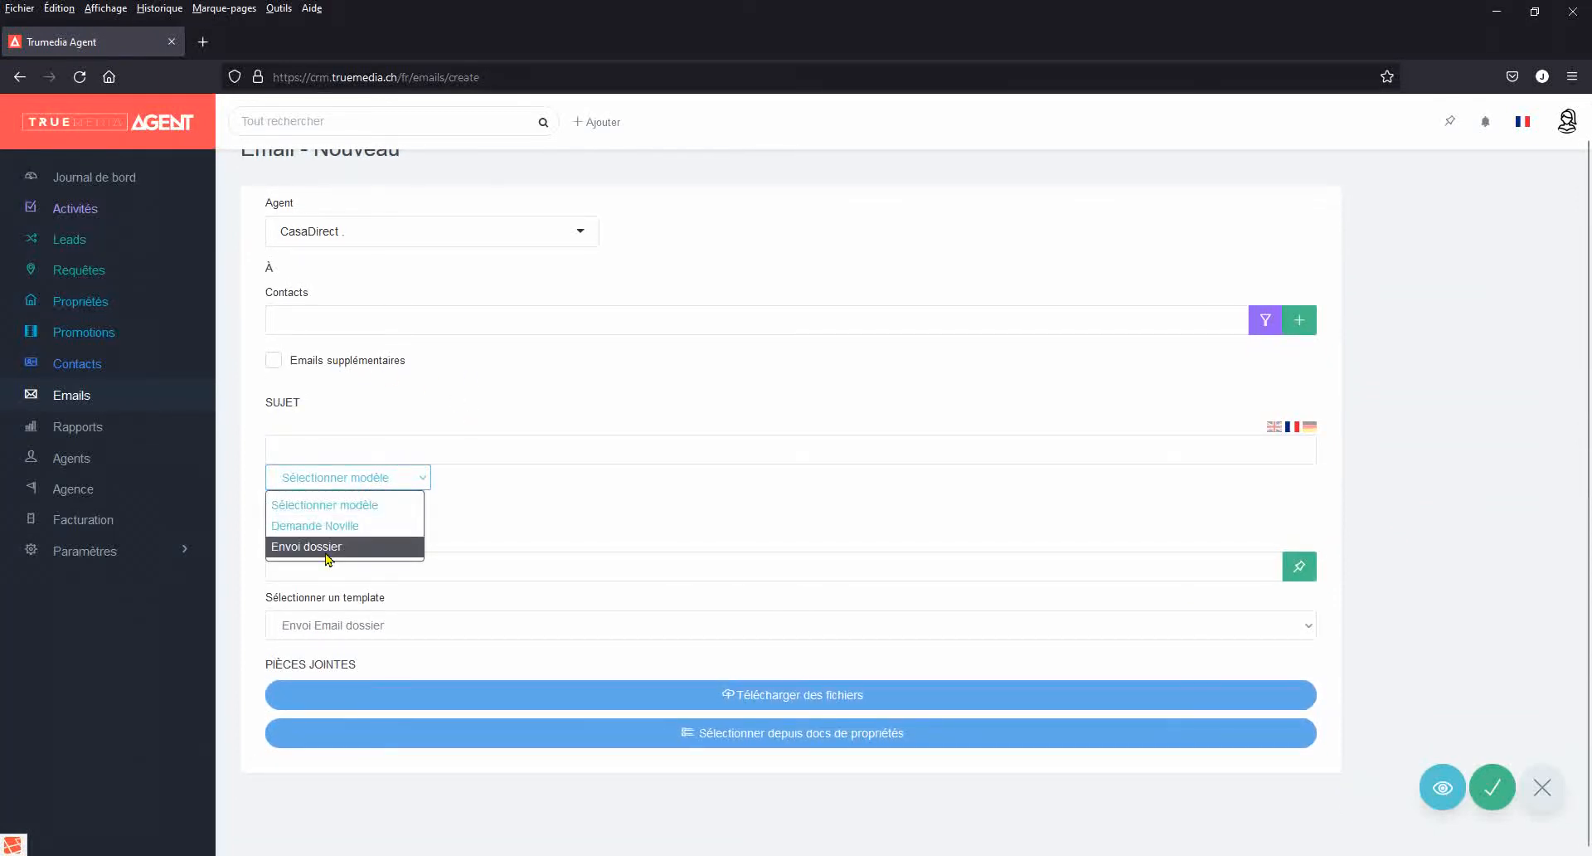
pyautogui.click(331, 547)
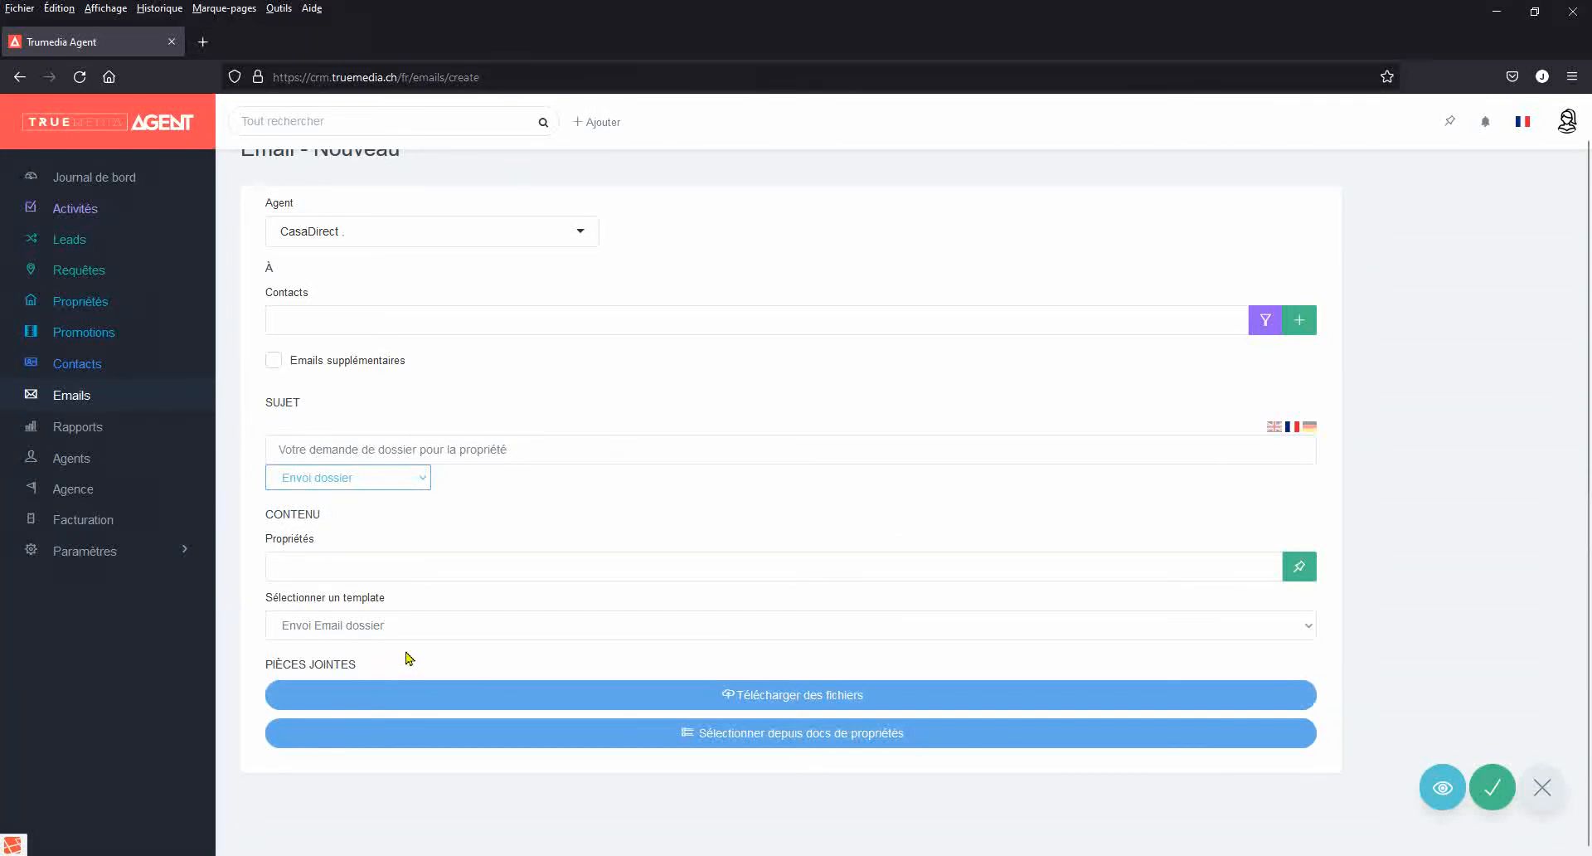
# - Select the Envoi Email dossier template for the email content and check its preview
pyautogui.click(500, 633)
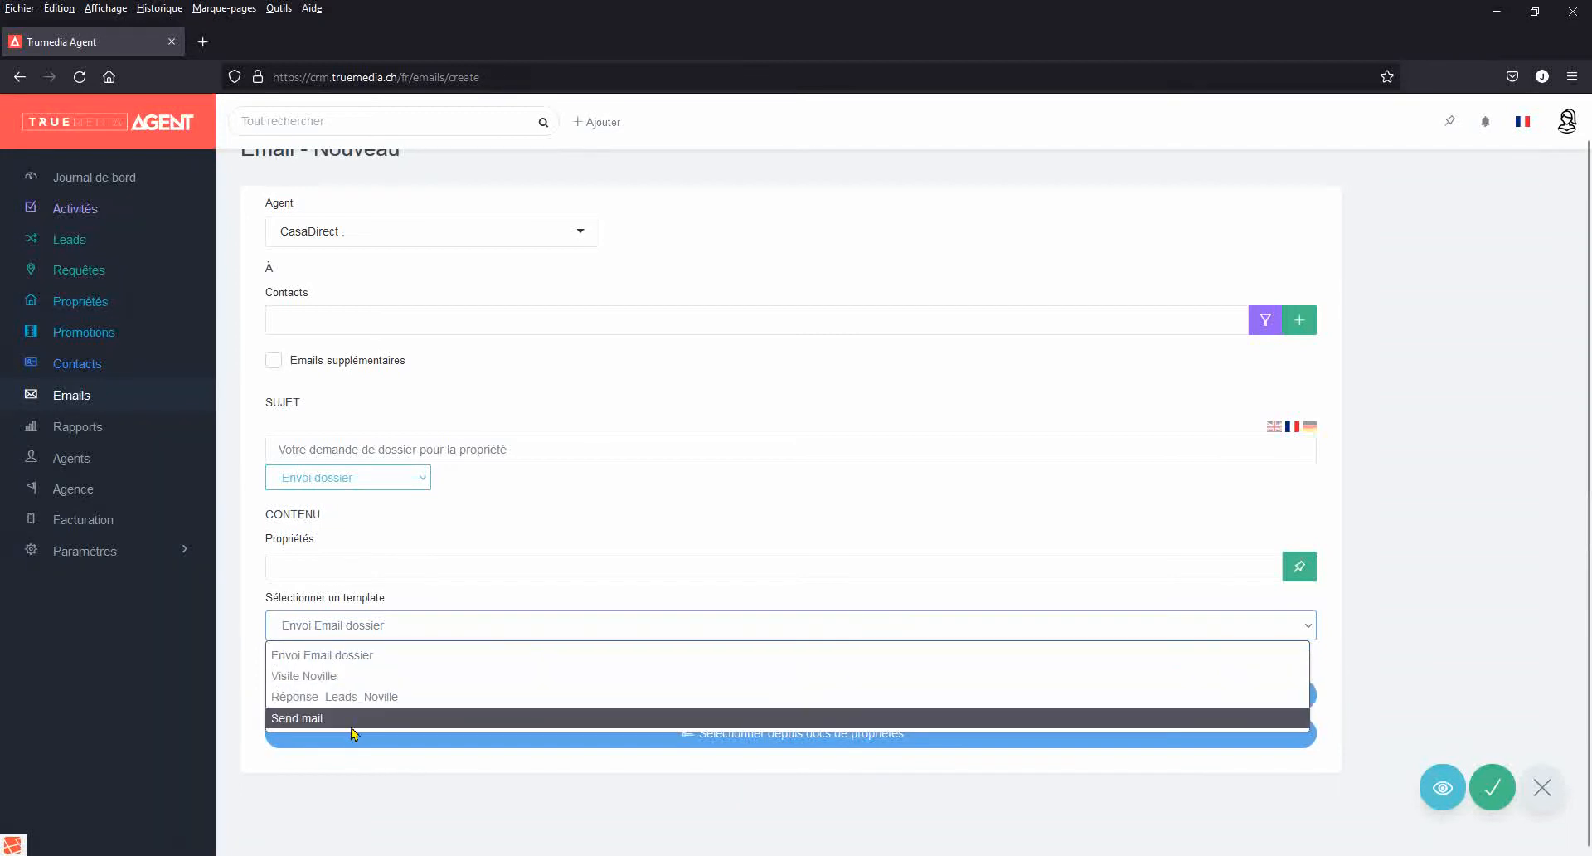
pyautogui.click(352, 656)
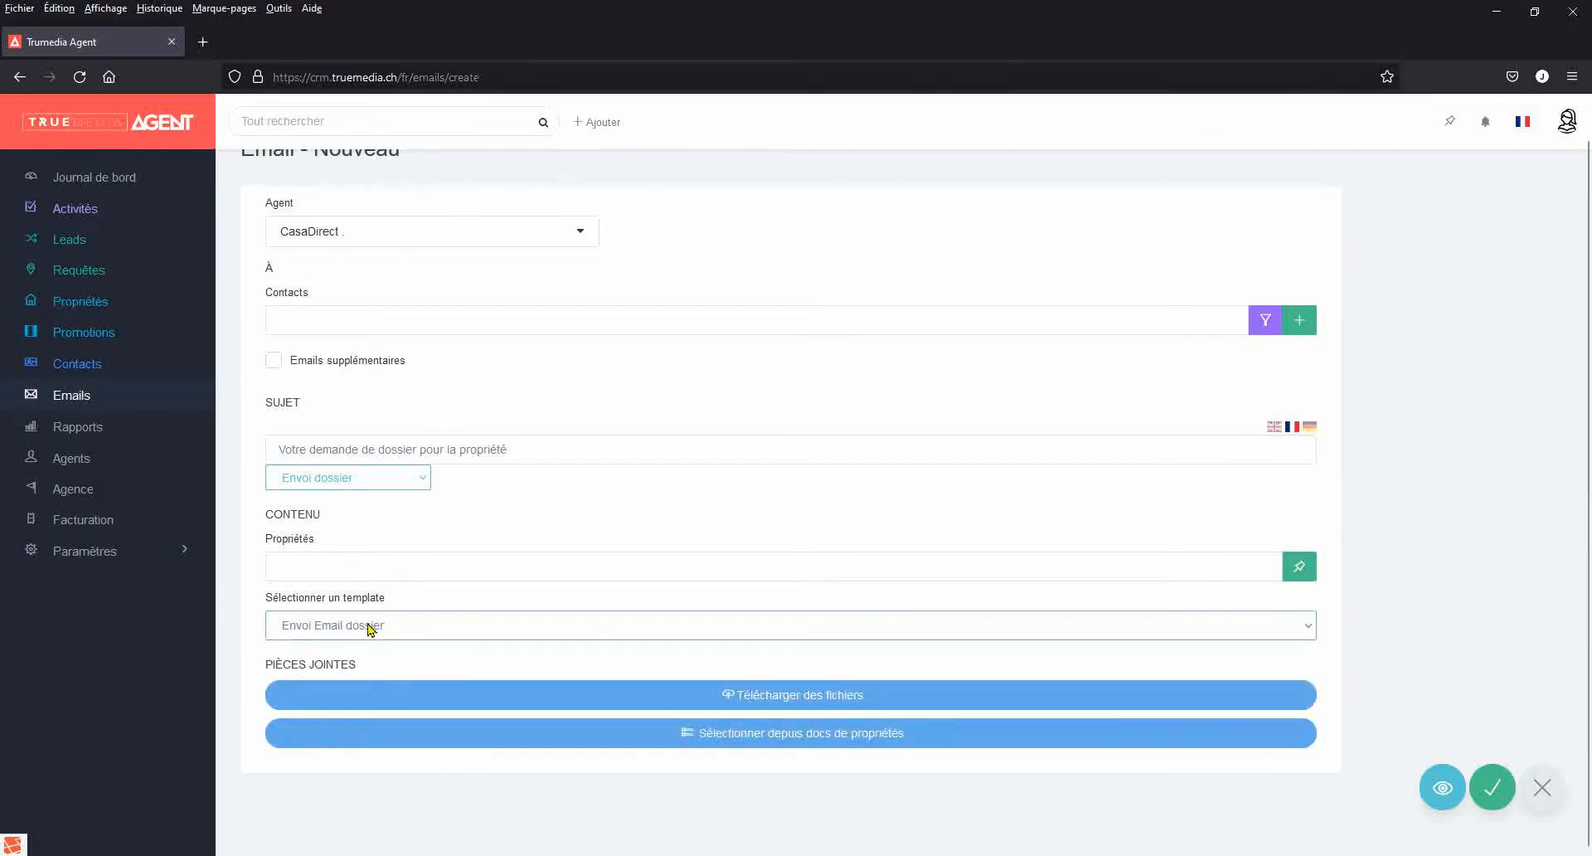
pyautogui.click(1443, 786)
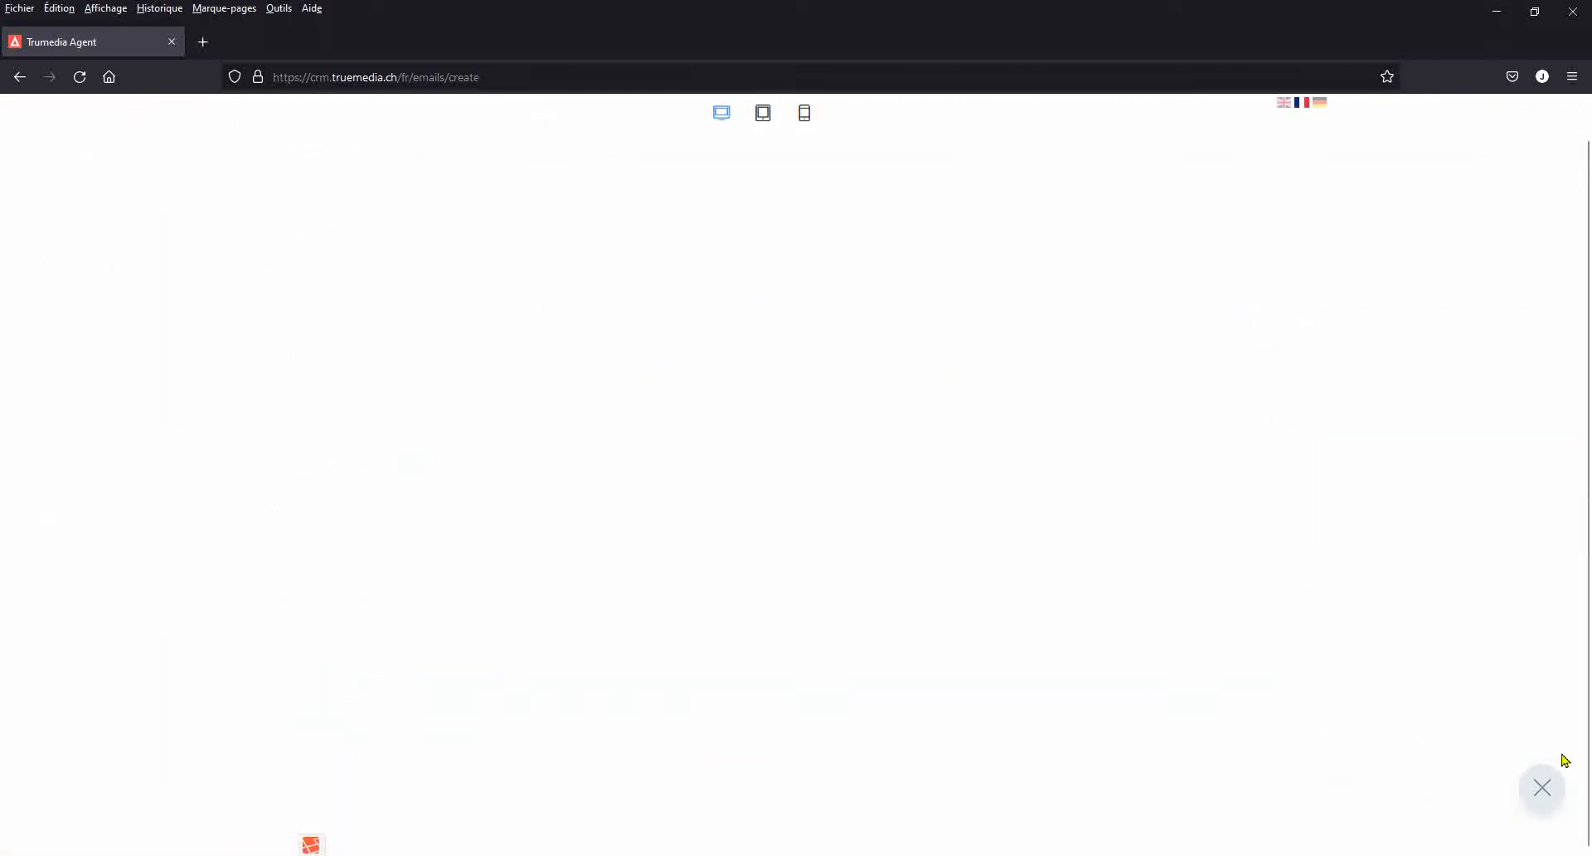
pyautogui.click(1543, 782)
# - Switch the email content to the Visite Noville template, check its preview, and discard the new email
pyautogui.click(541, 637)
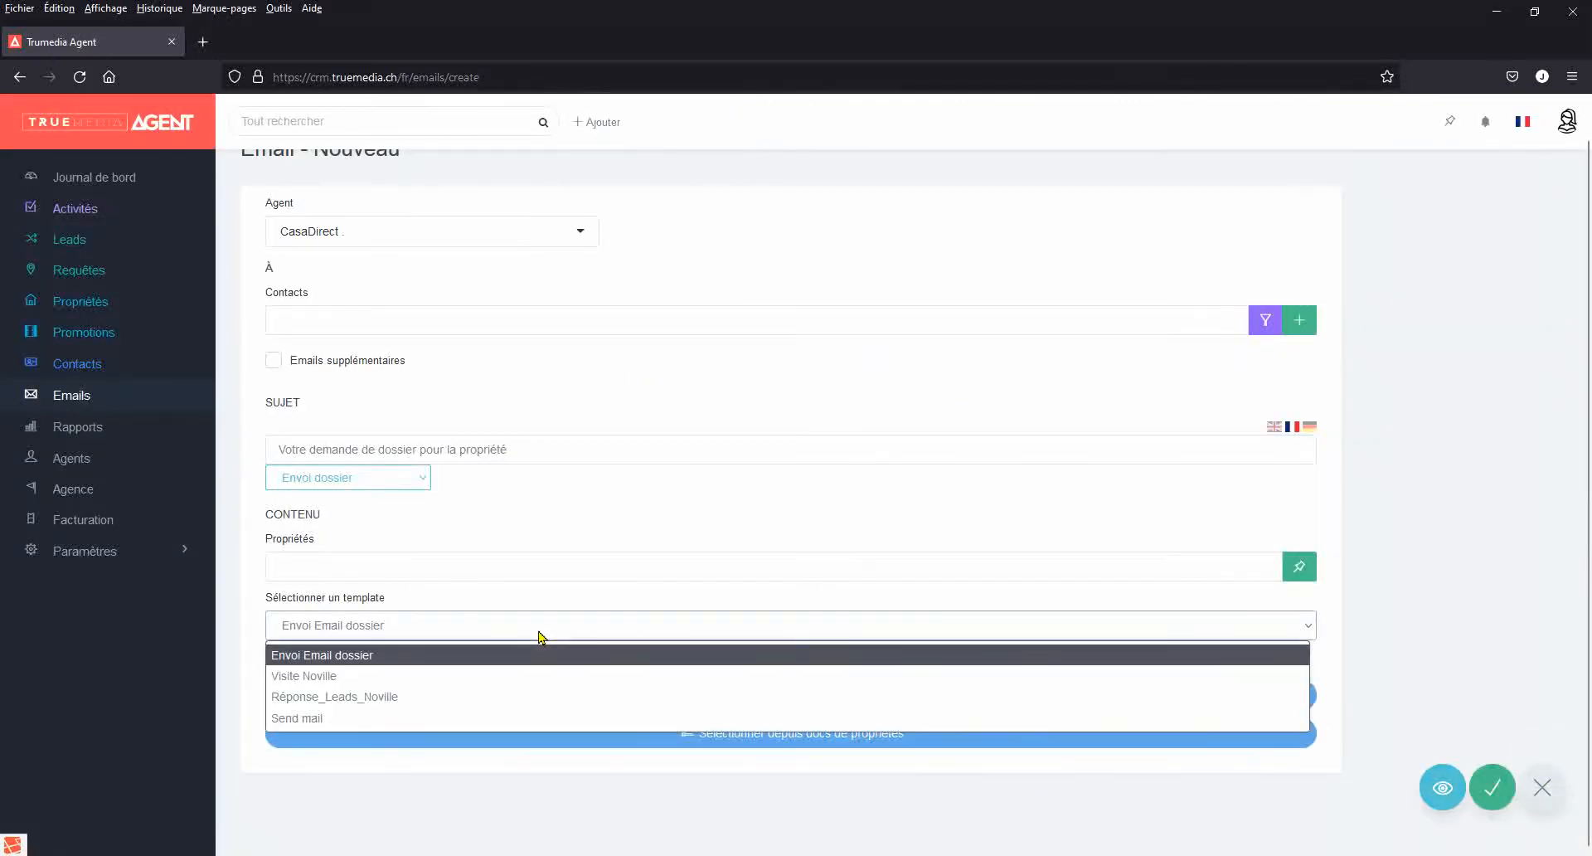
pyautogui.click(530, 672)
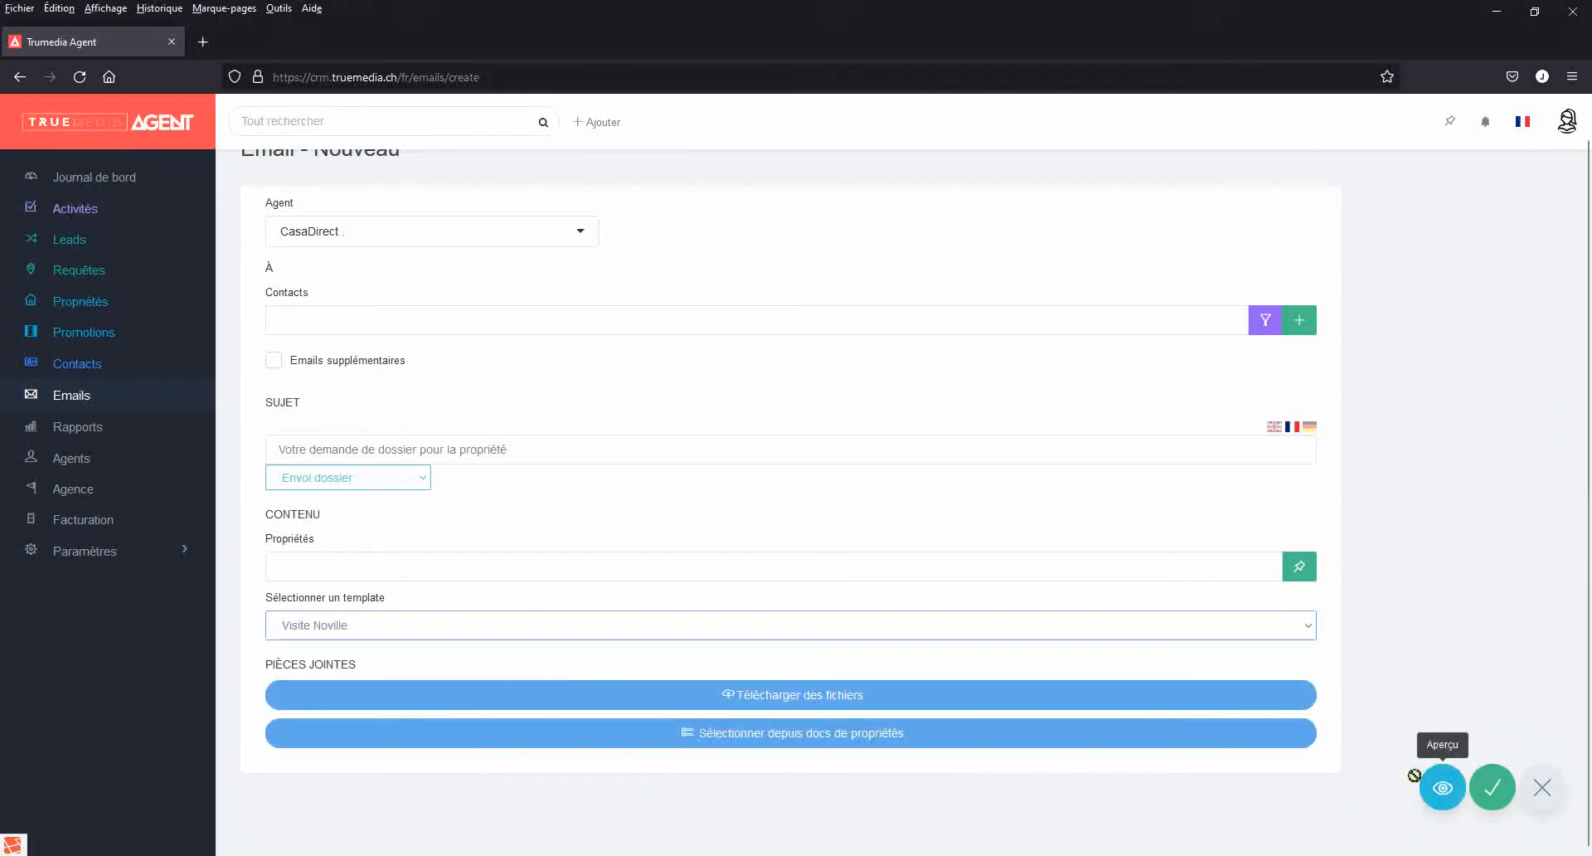
pyautogui.click(1443, 786)
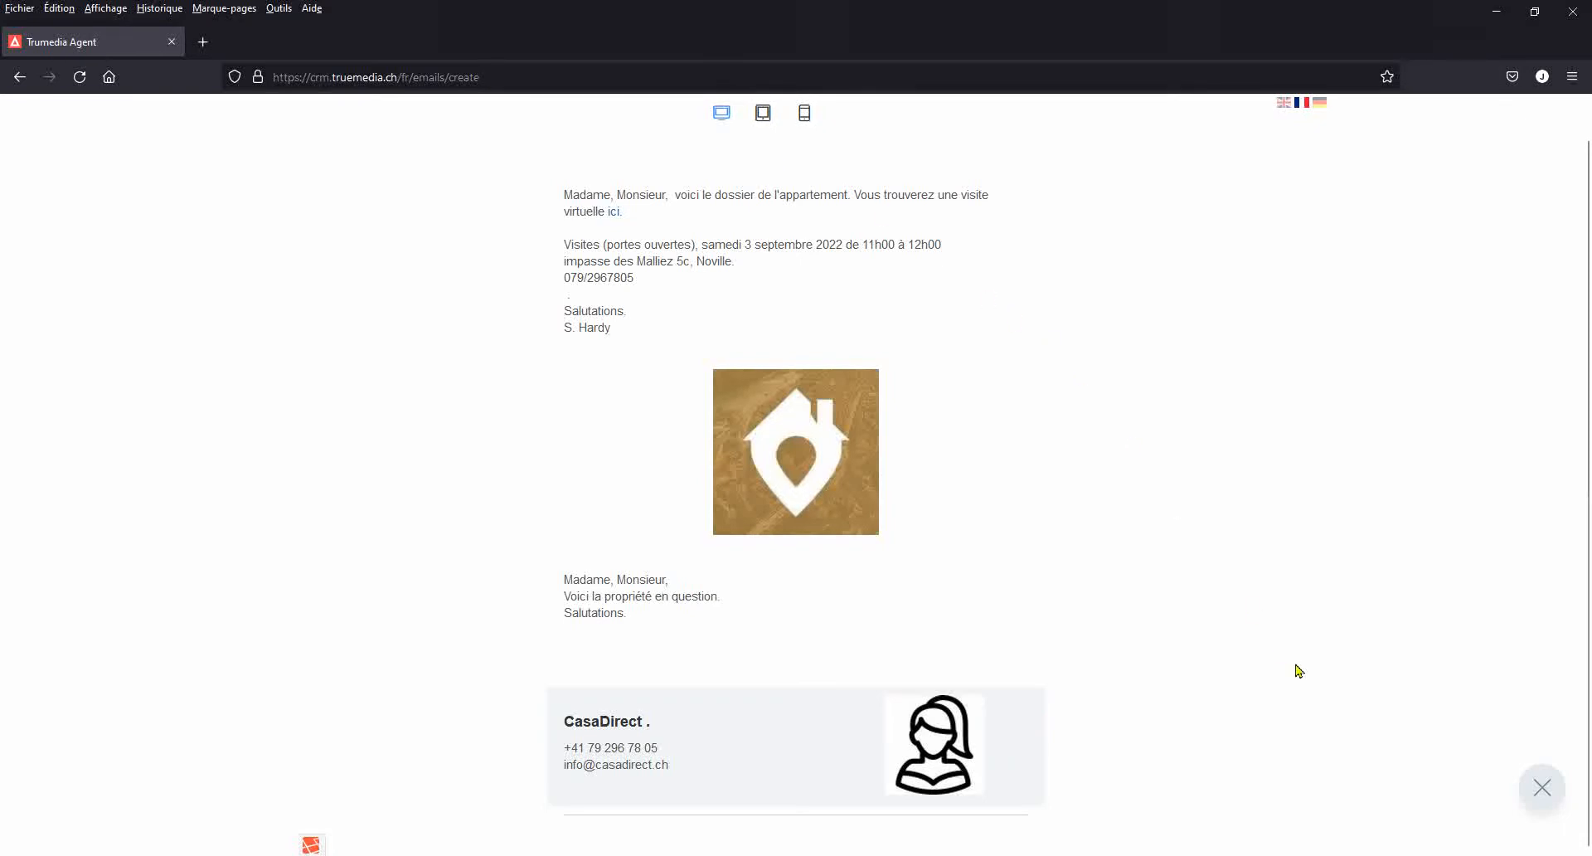
pyautogui.click(1540, 787)
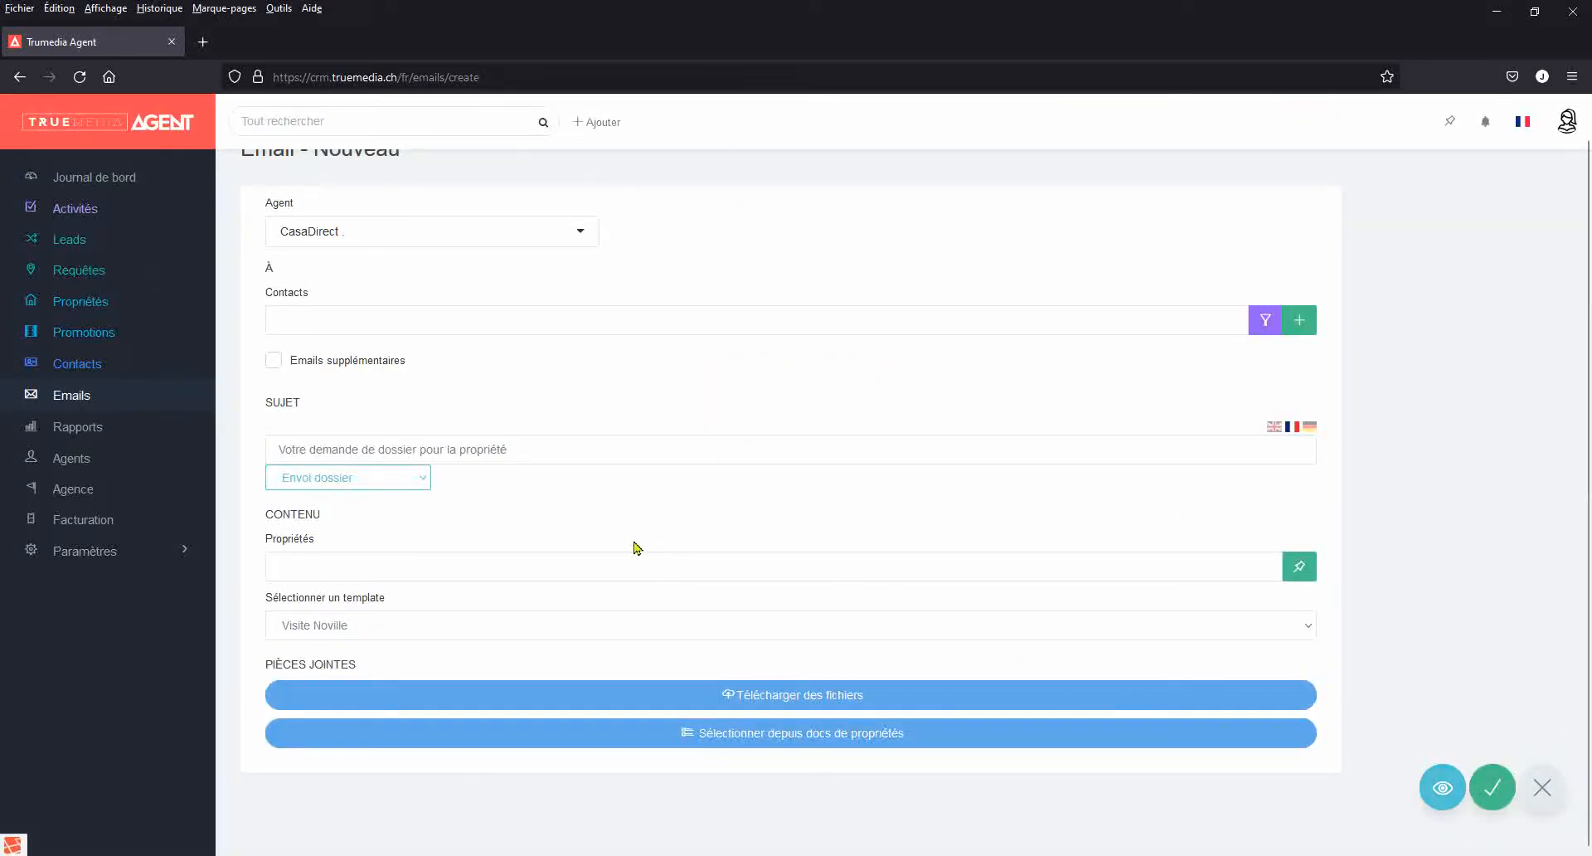
pyautogui.click(1542, 788)
# - Start a new template in the template settings and name it Test_Envoi_Email_PPT
pyautogui.click(83, 552)
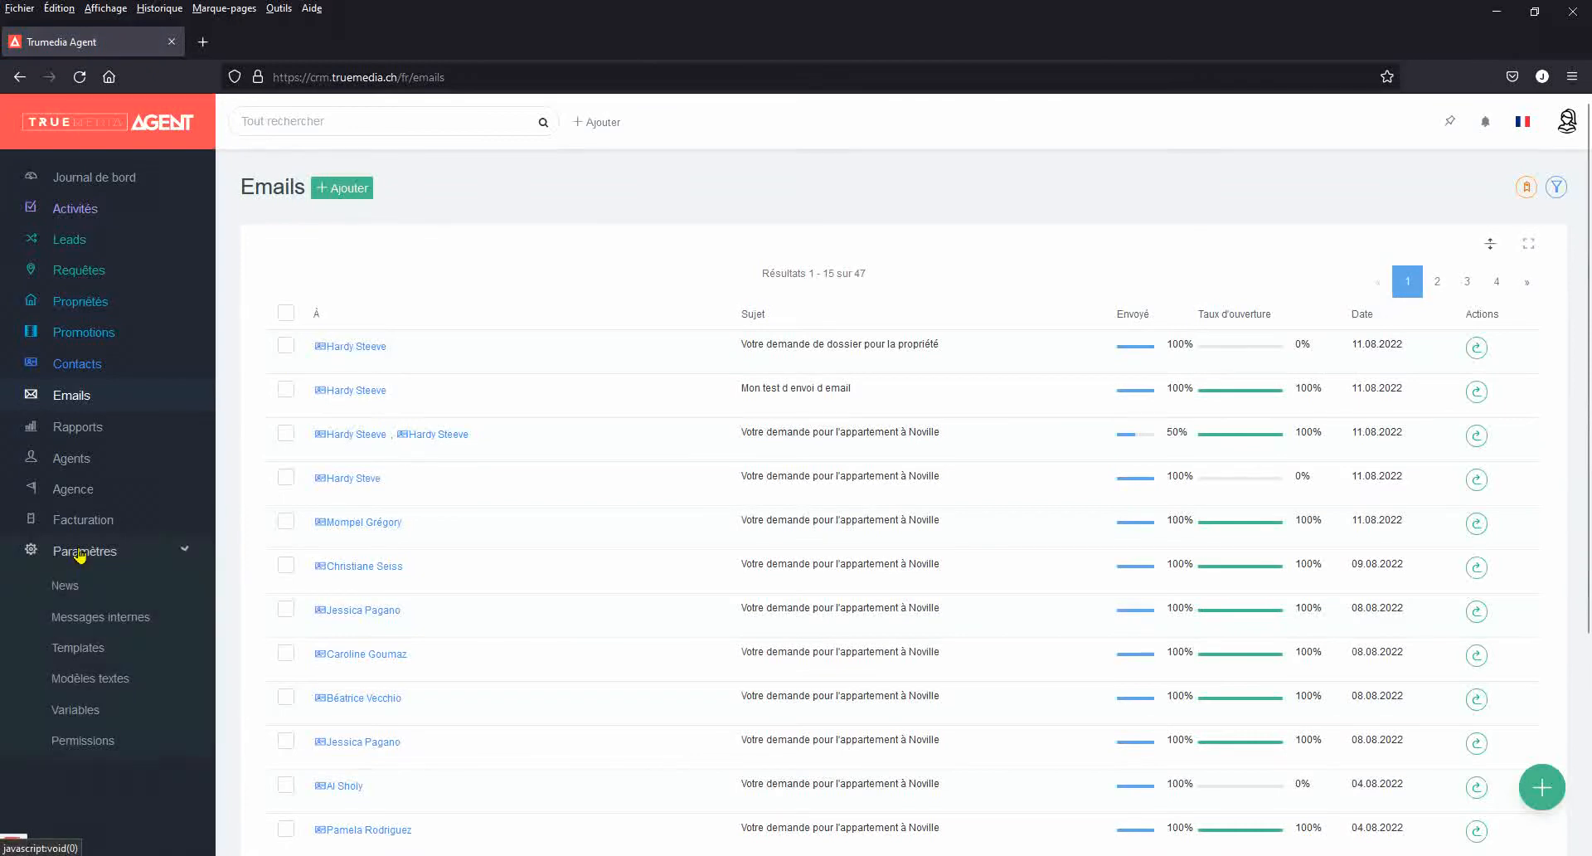
pyautogui.click(83, 649)
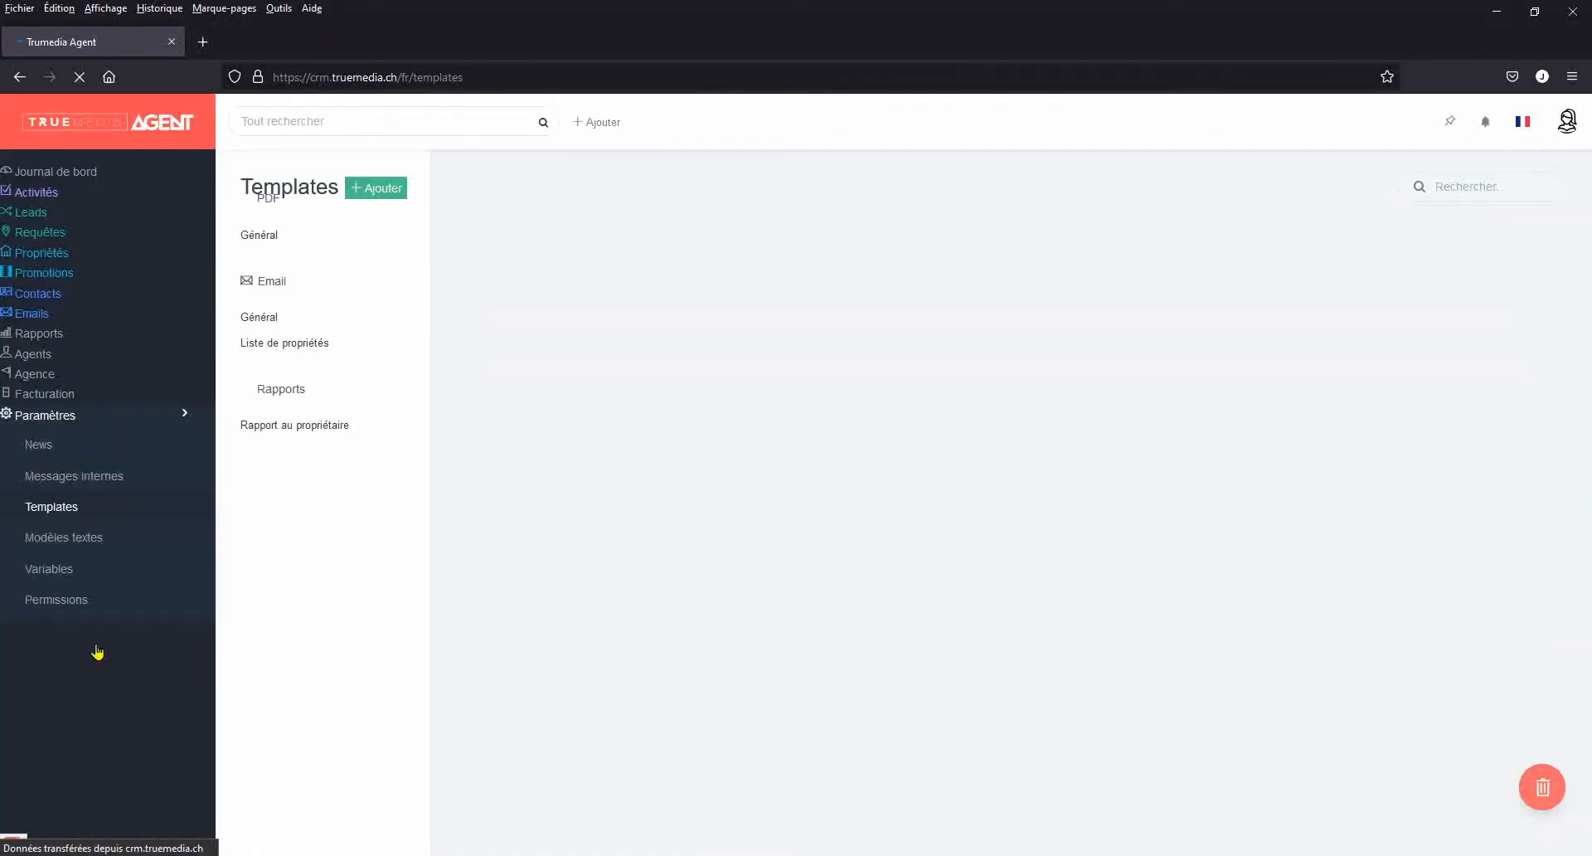
pyautogui.click(593, 189)
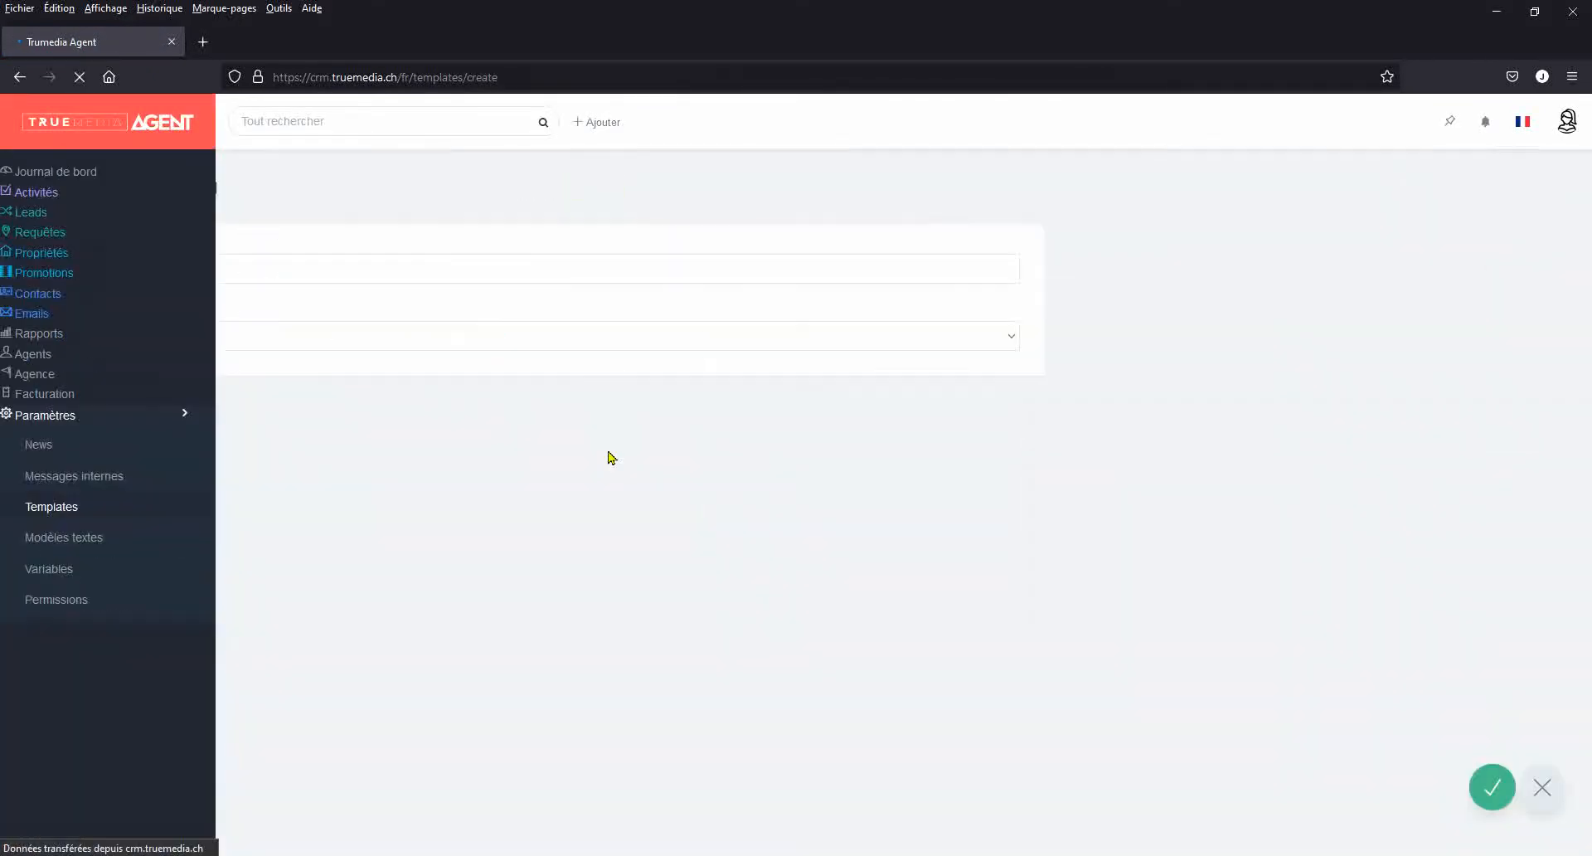
pyautogui.click(491, 268)
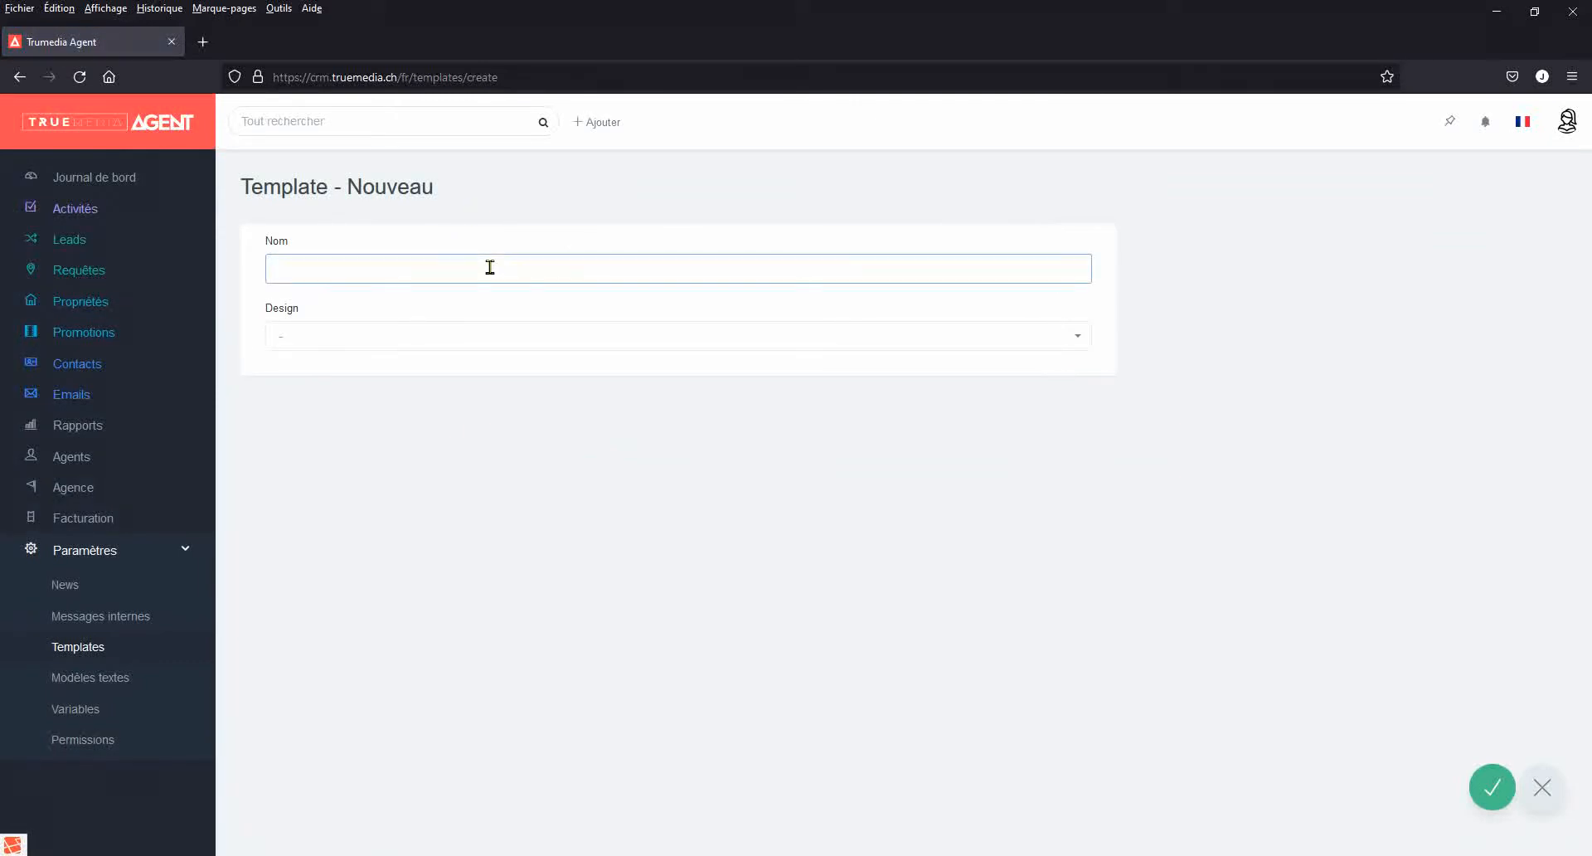
pyautogui.write('Tes')
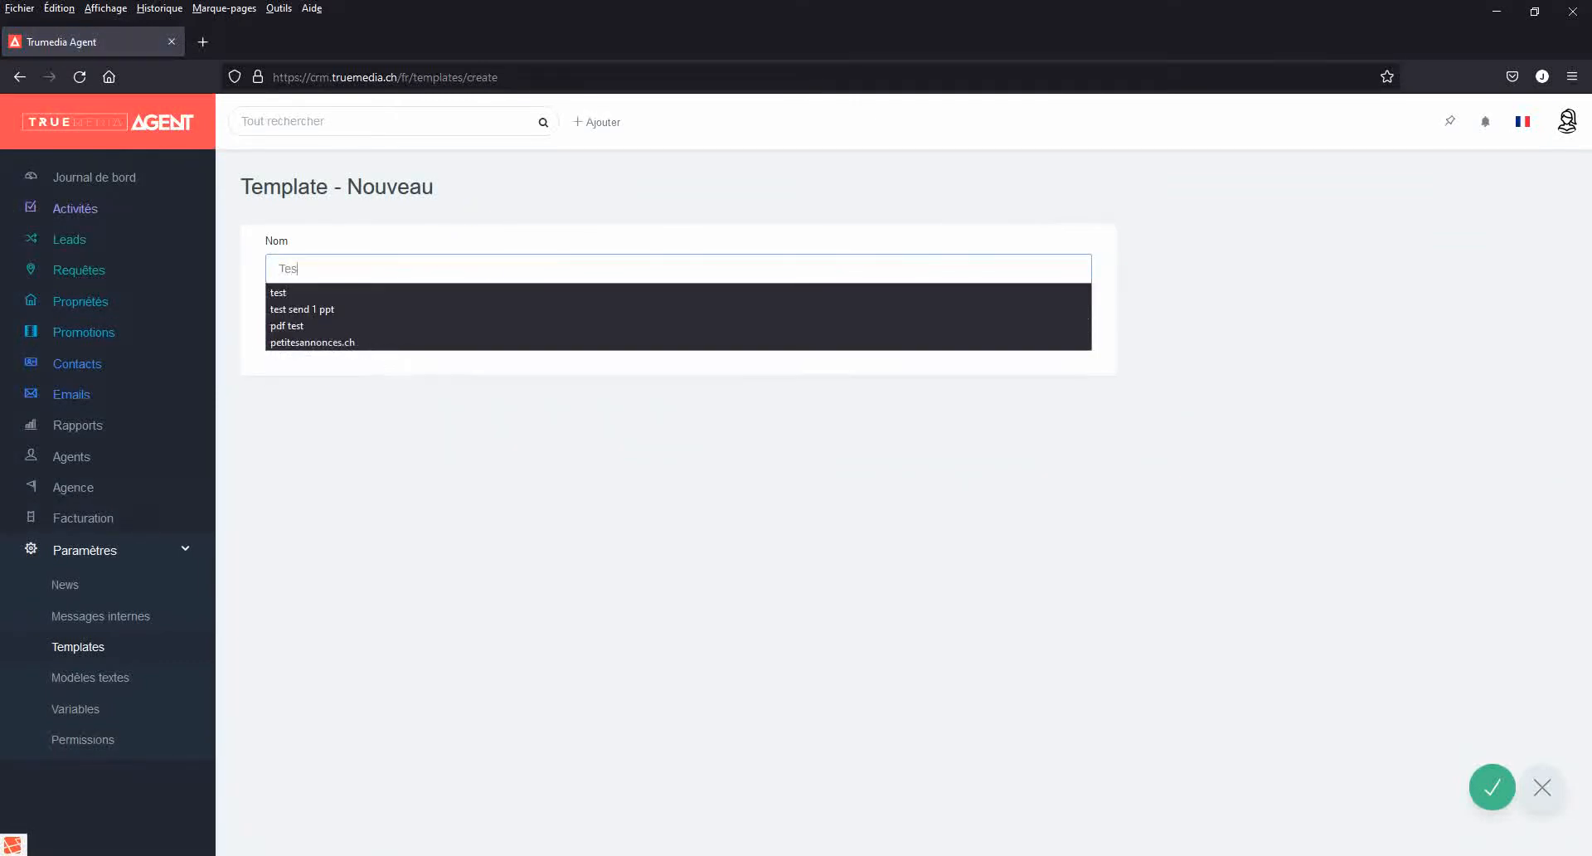
pyautogui.write('t_Envoi_Email_PPT')
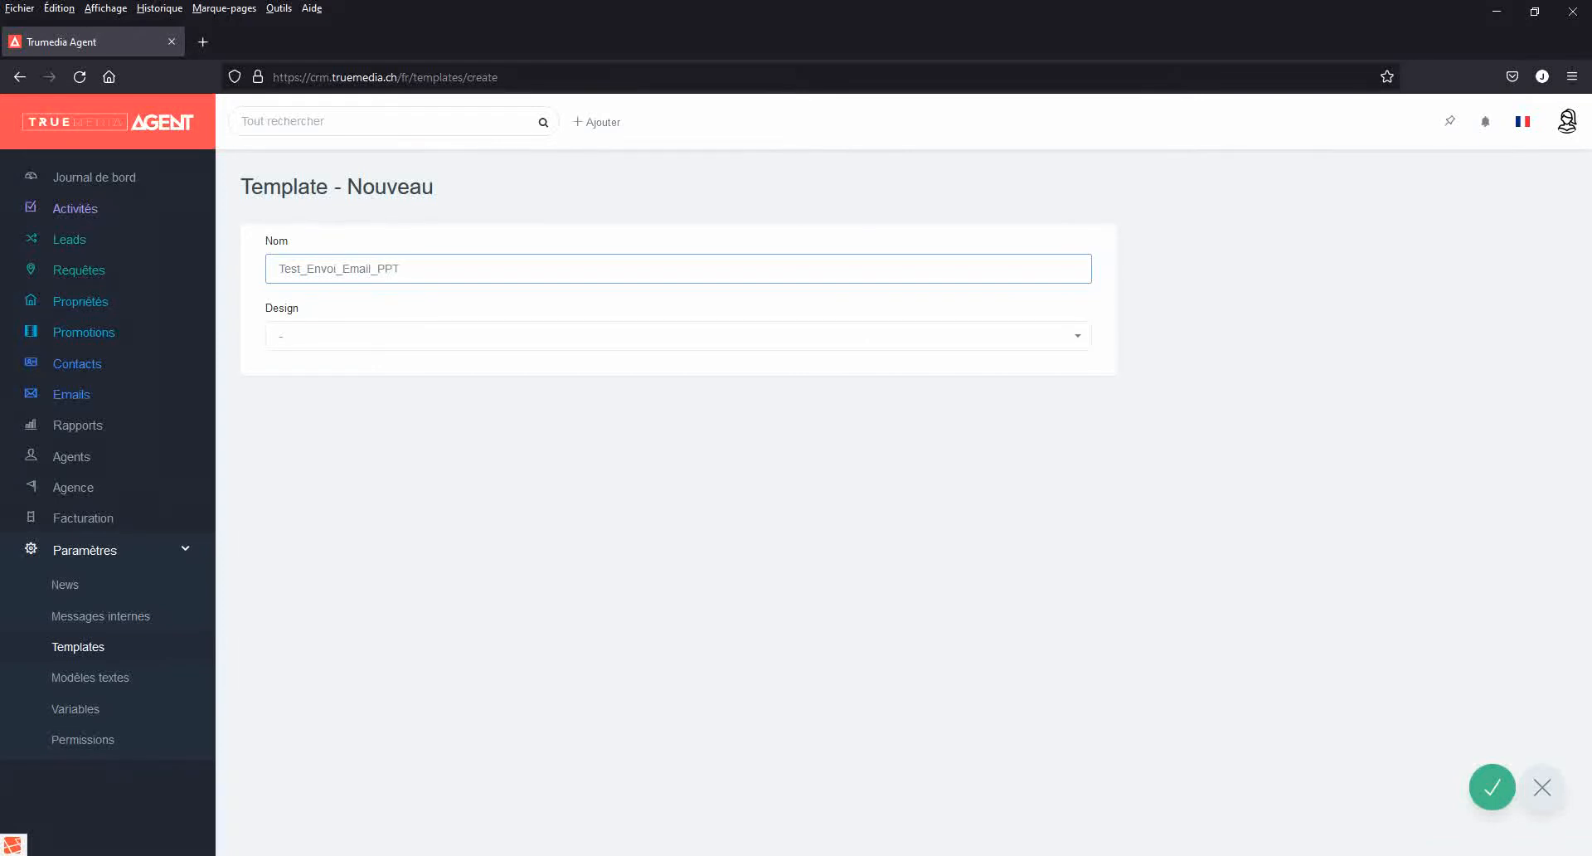
# - Choose the Complet design under Email / Général and save the new template
pyautogui.click(332, 336)
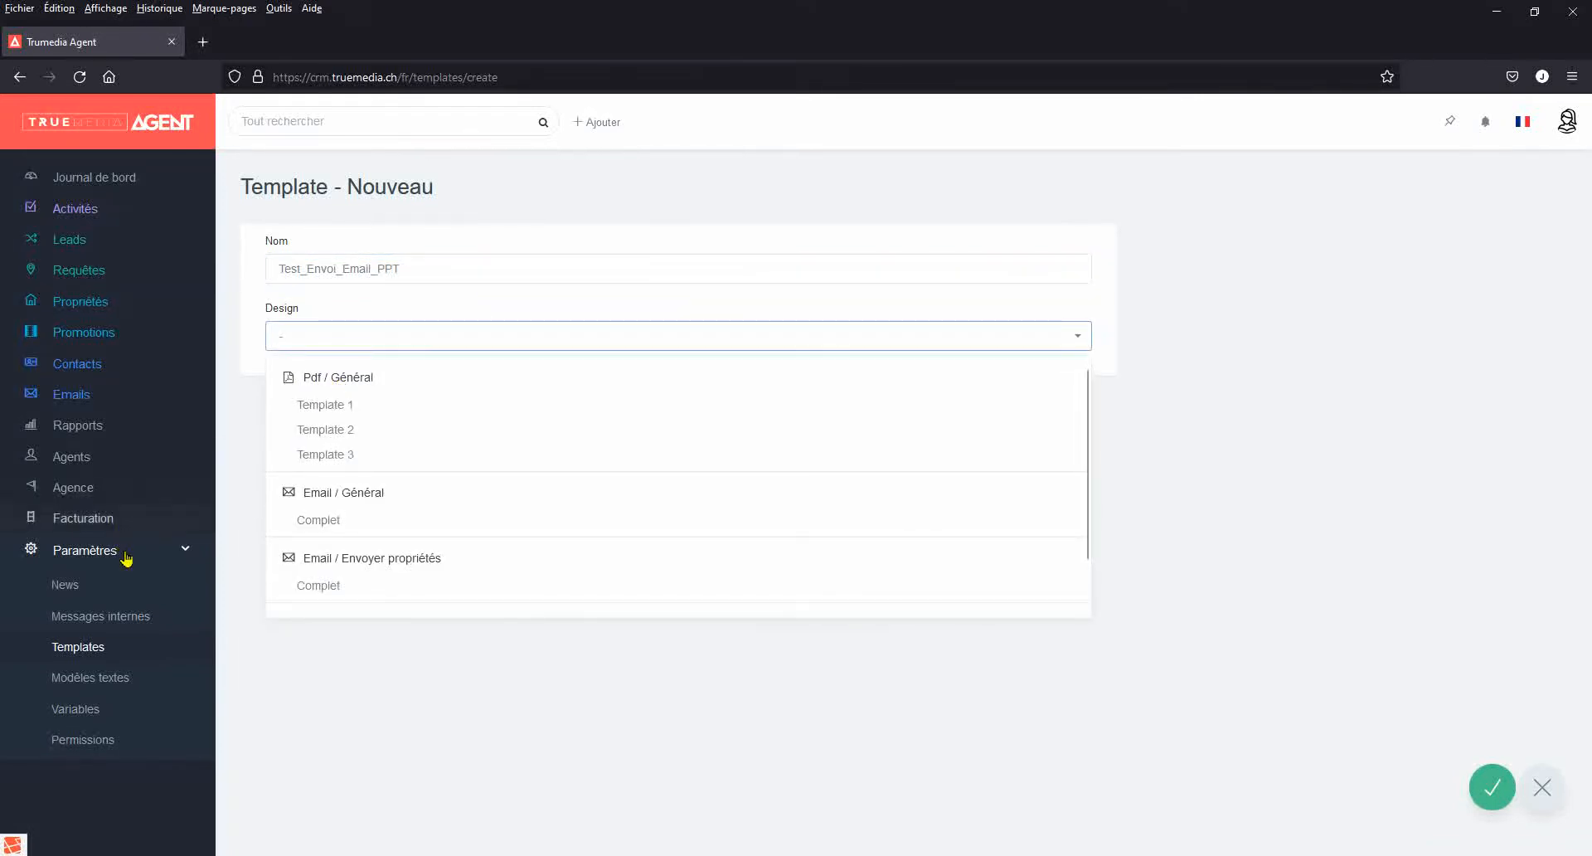
pyautogui.click(325, 521)
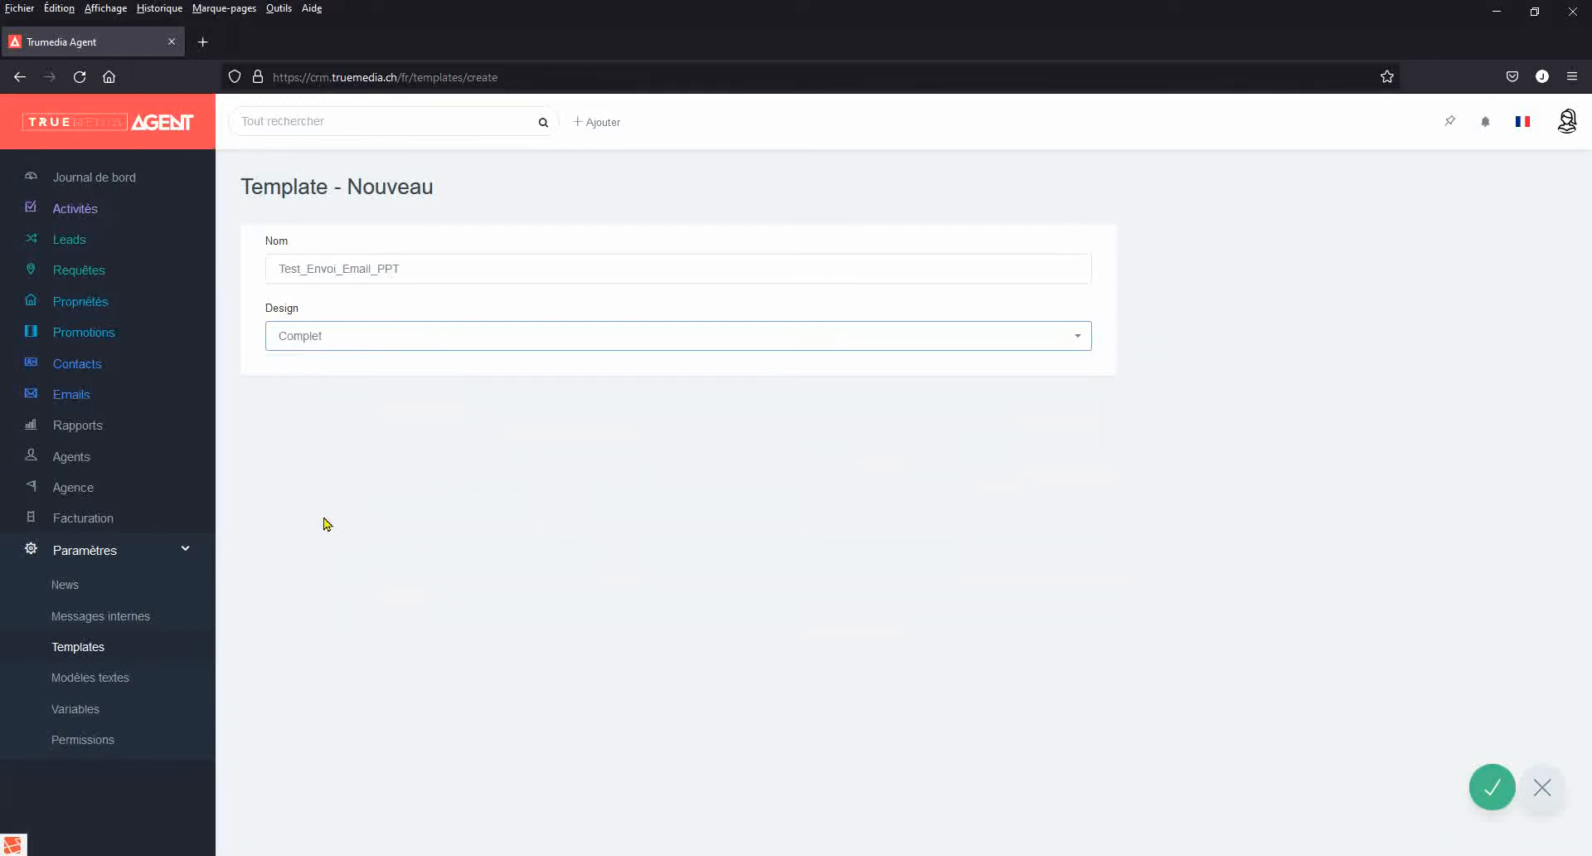
pyautogui.click(1491, 786)
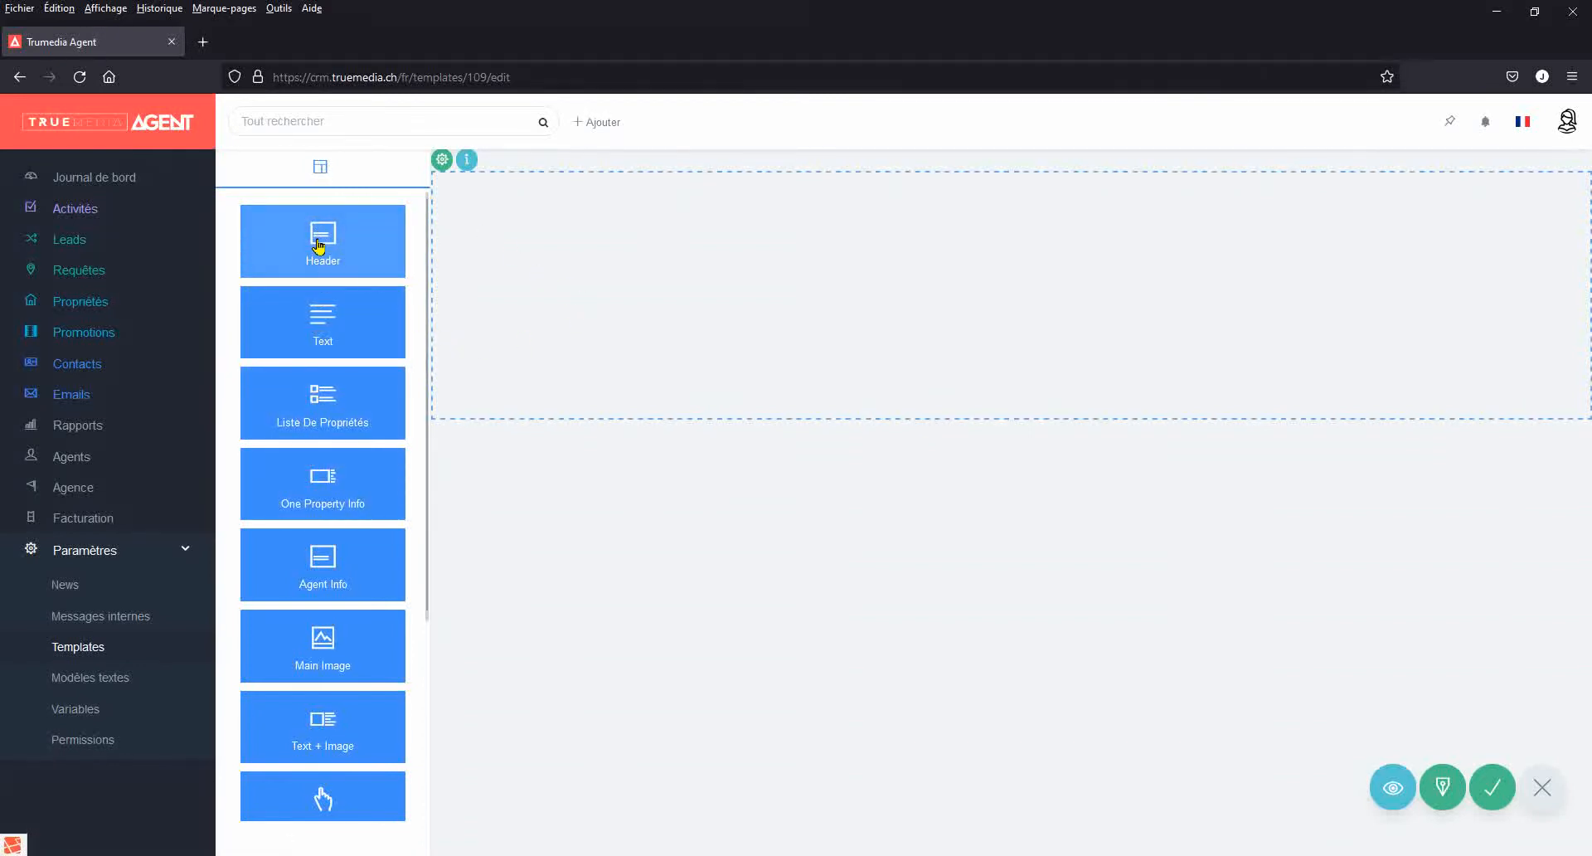
# - Add a Header block to the empty template and review its style settings, including border styles, without changing them
pyautogui.moveTo(326, 238); pyautogui.dragTo(473, 239)
pyautogui.moveTo(560, 258)
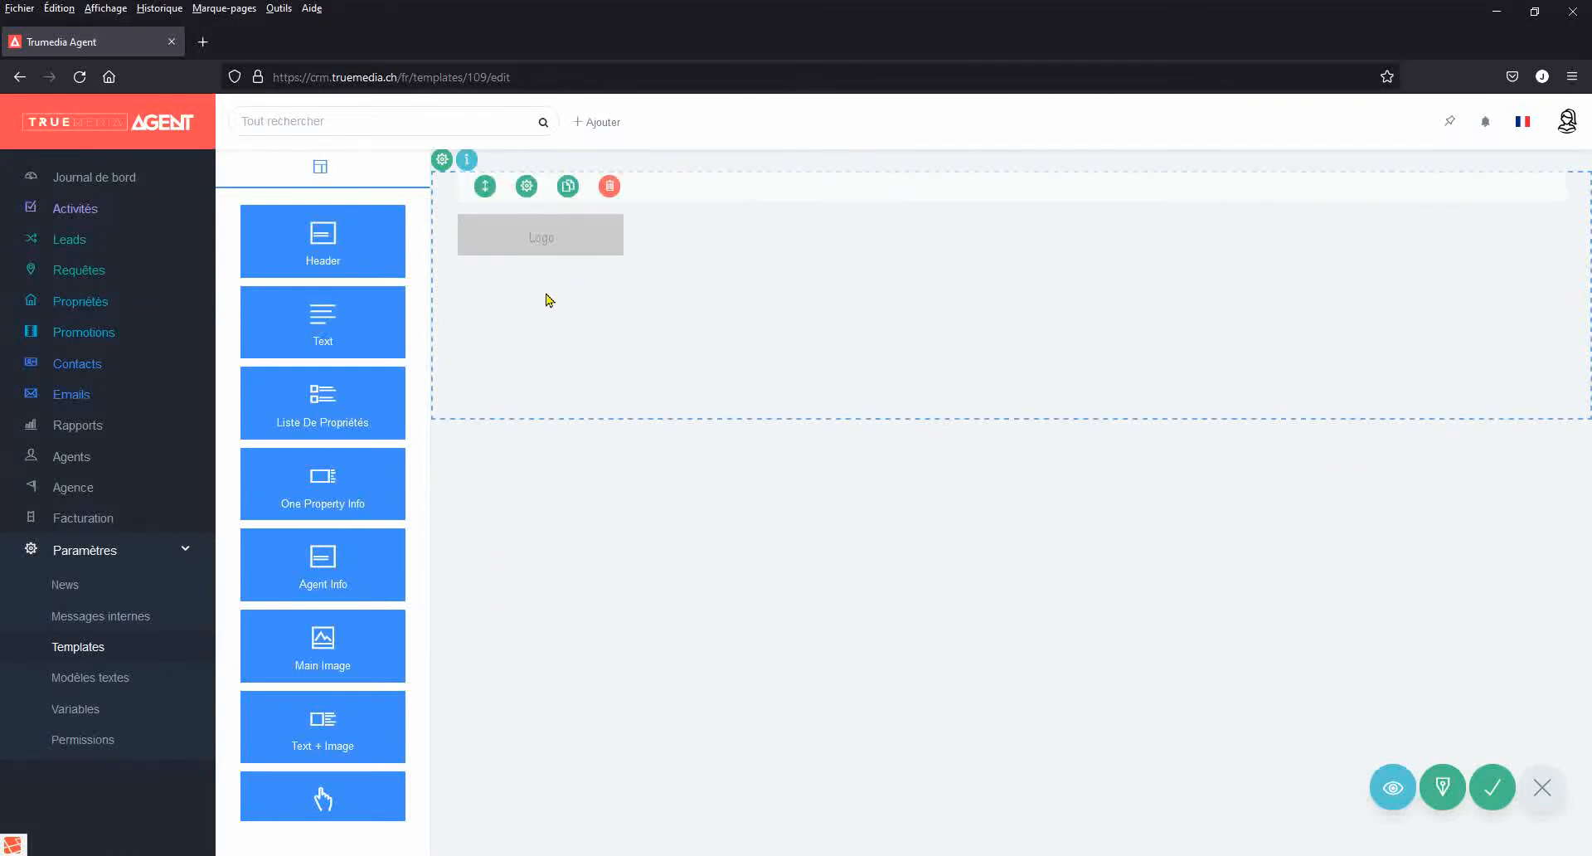
pyautogui.click(527, 187)
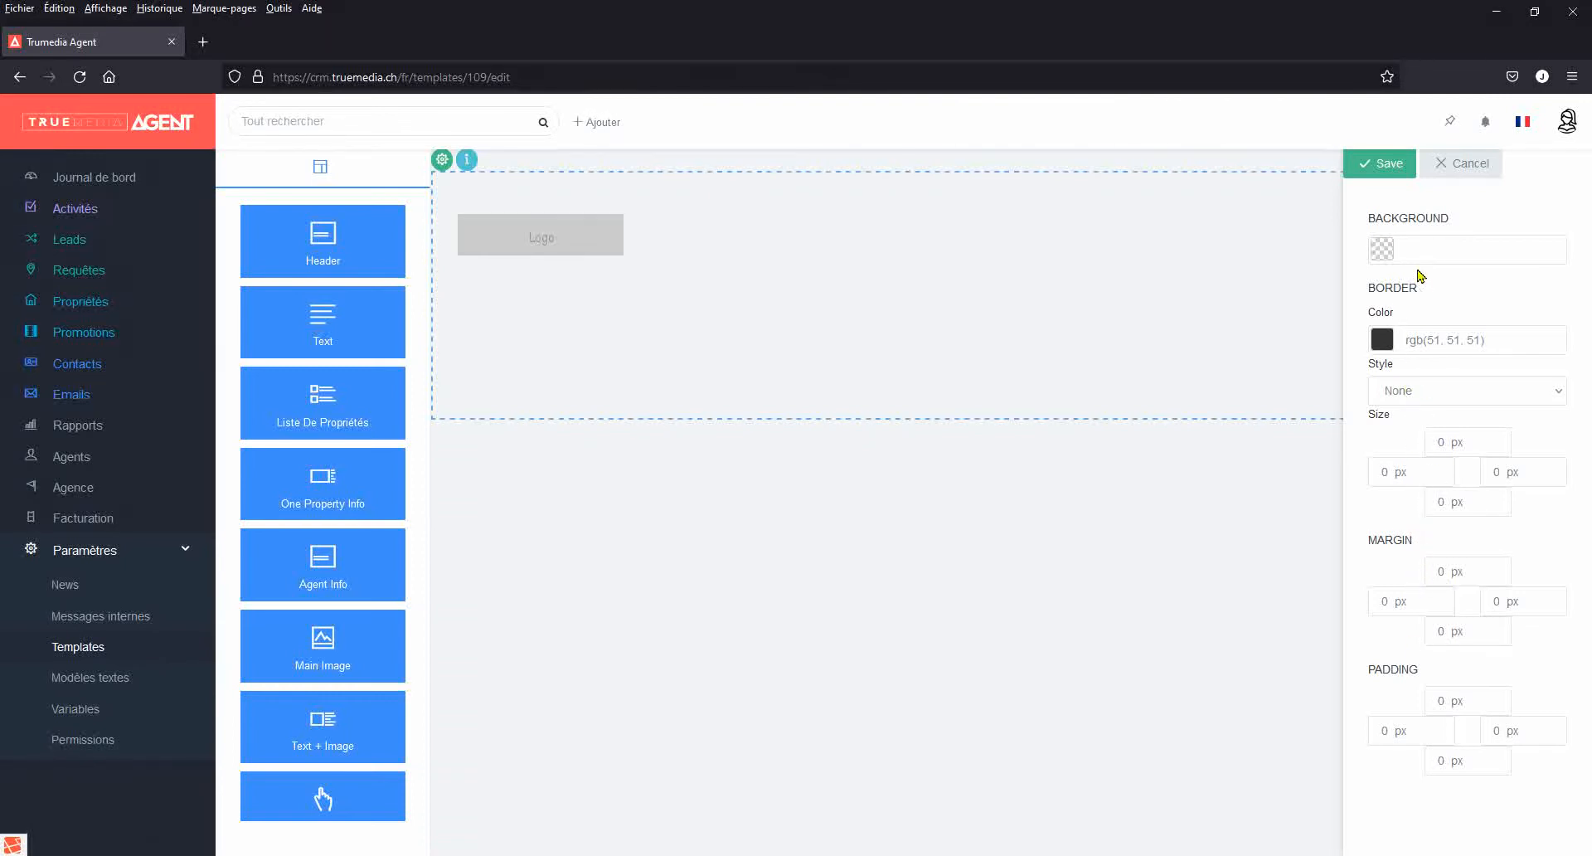
pyautogui.click(1438, 398)
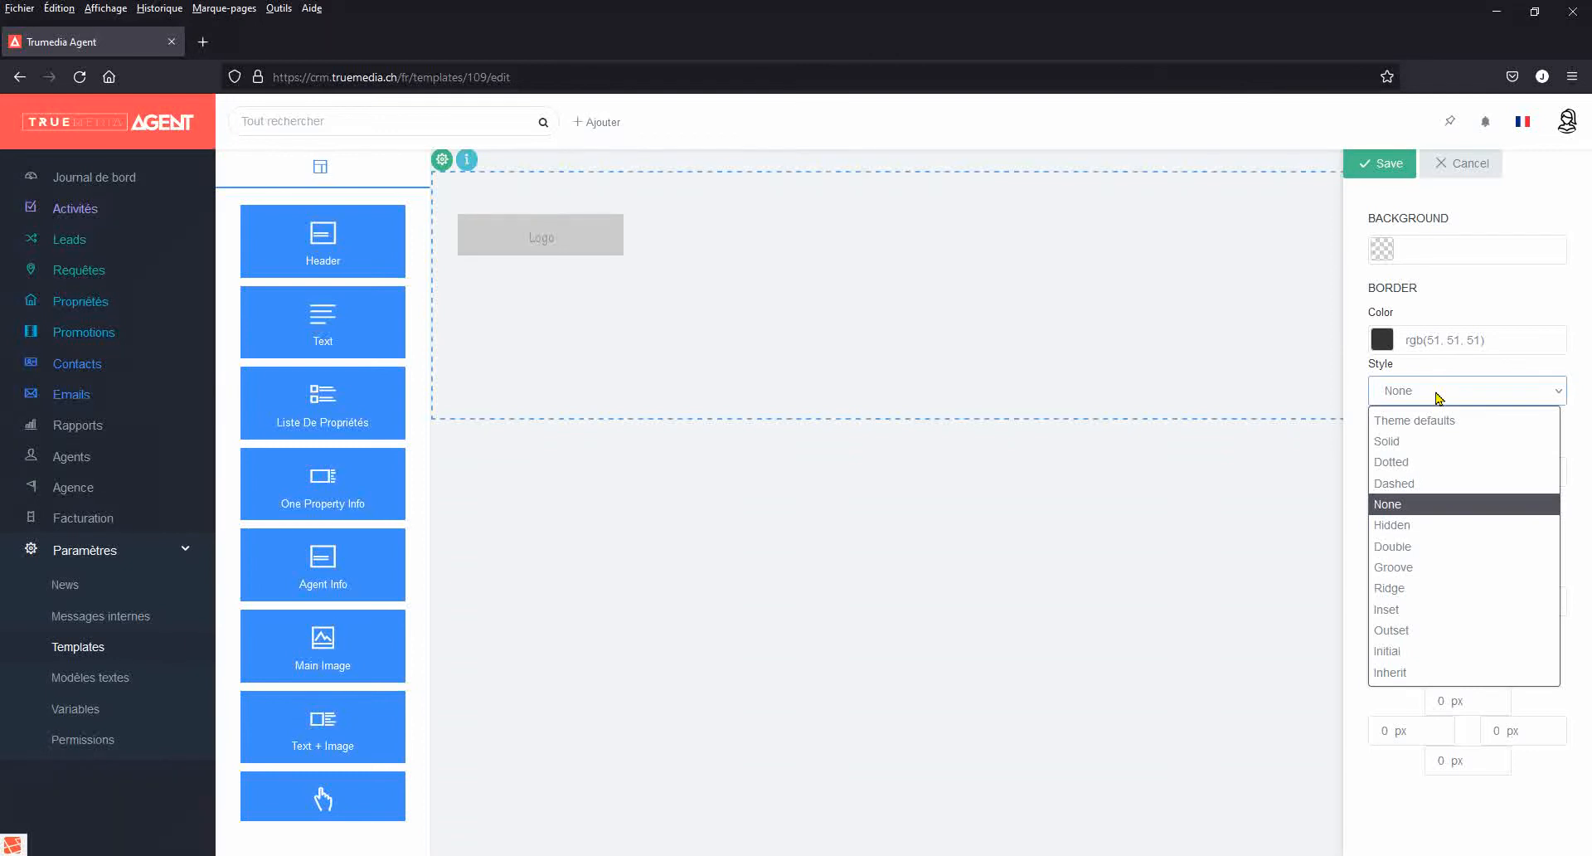
pyautogui.click(1438, 397)
pyautogui.click(1436, 163)
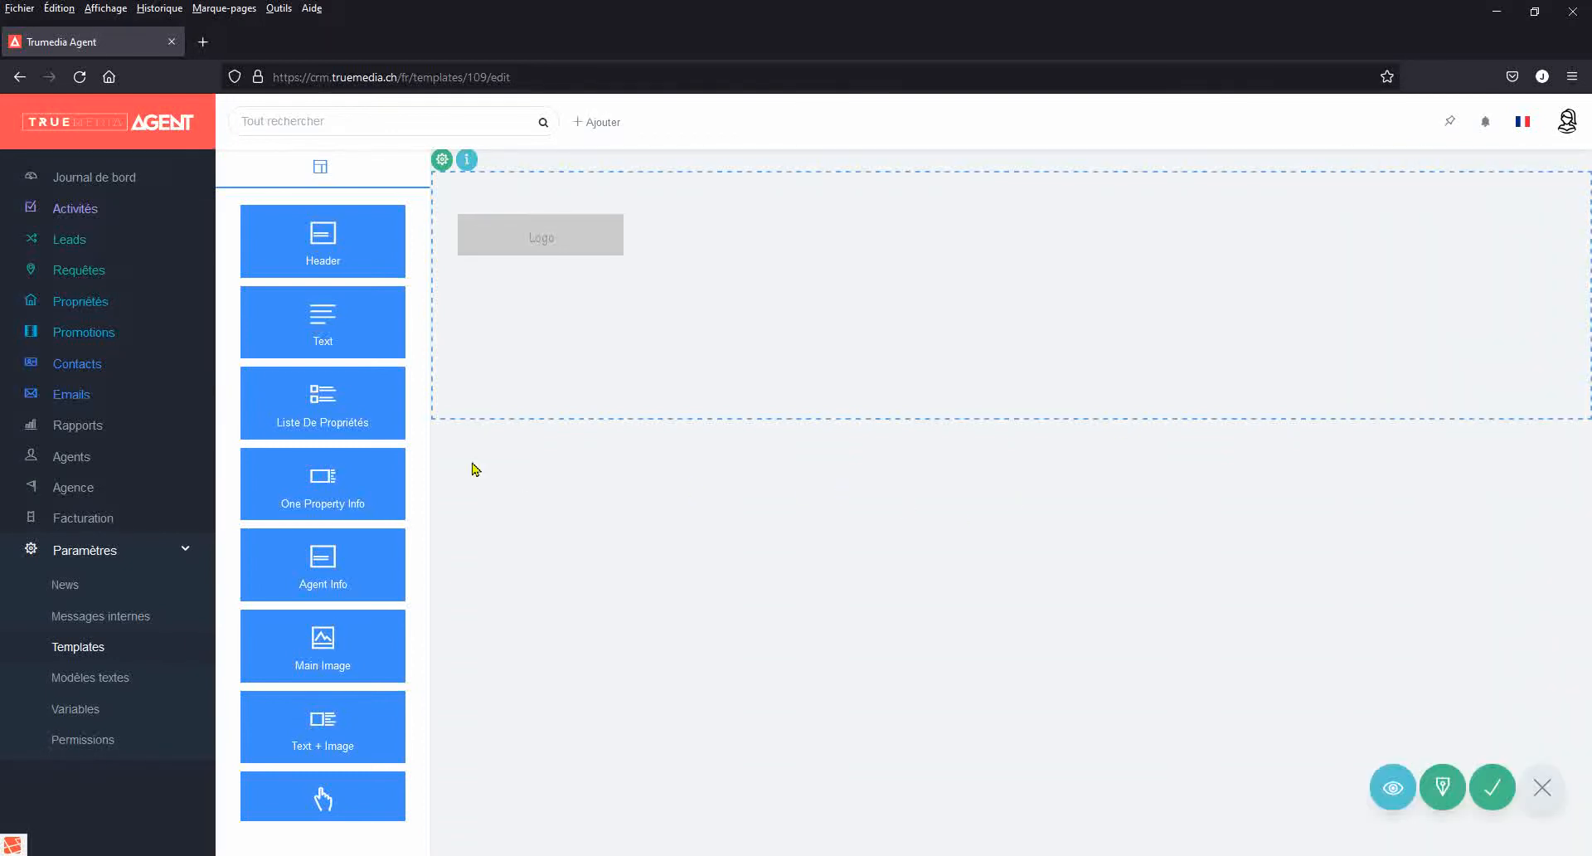
# - Add a Text block below the header reading "Madame, Monsieur, Voici le dossier de la propriété. Je reste à votre dispoisition....."
pyautogui.moveTo(308, 330); pyautogui.dragTo(507, 352)
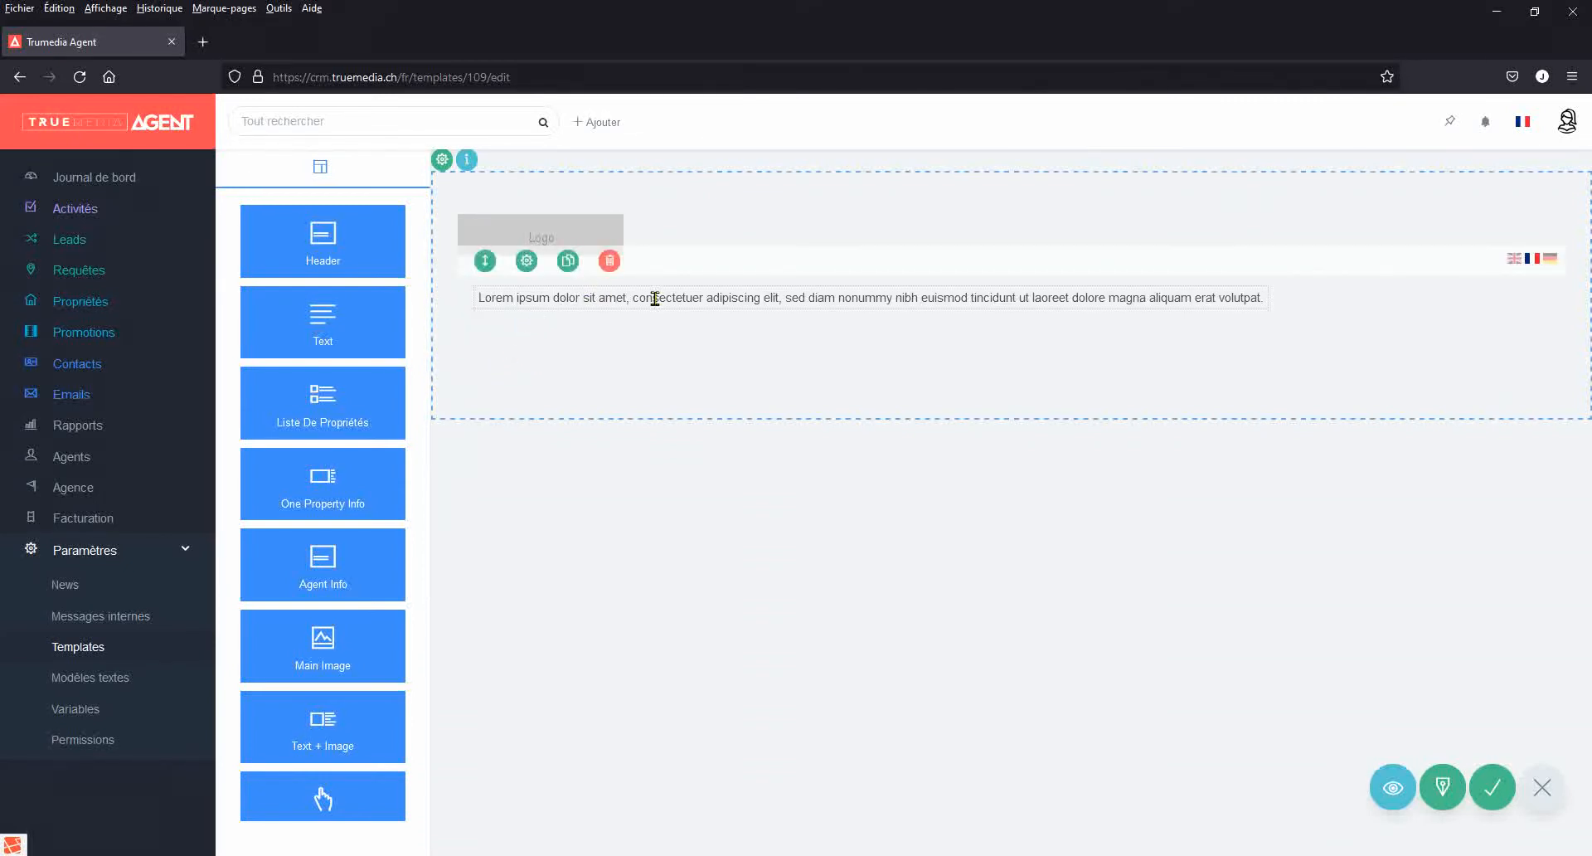
pyautogui.click(655, 298)
pyautogui.tripleClick(655, 299)
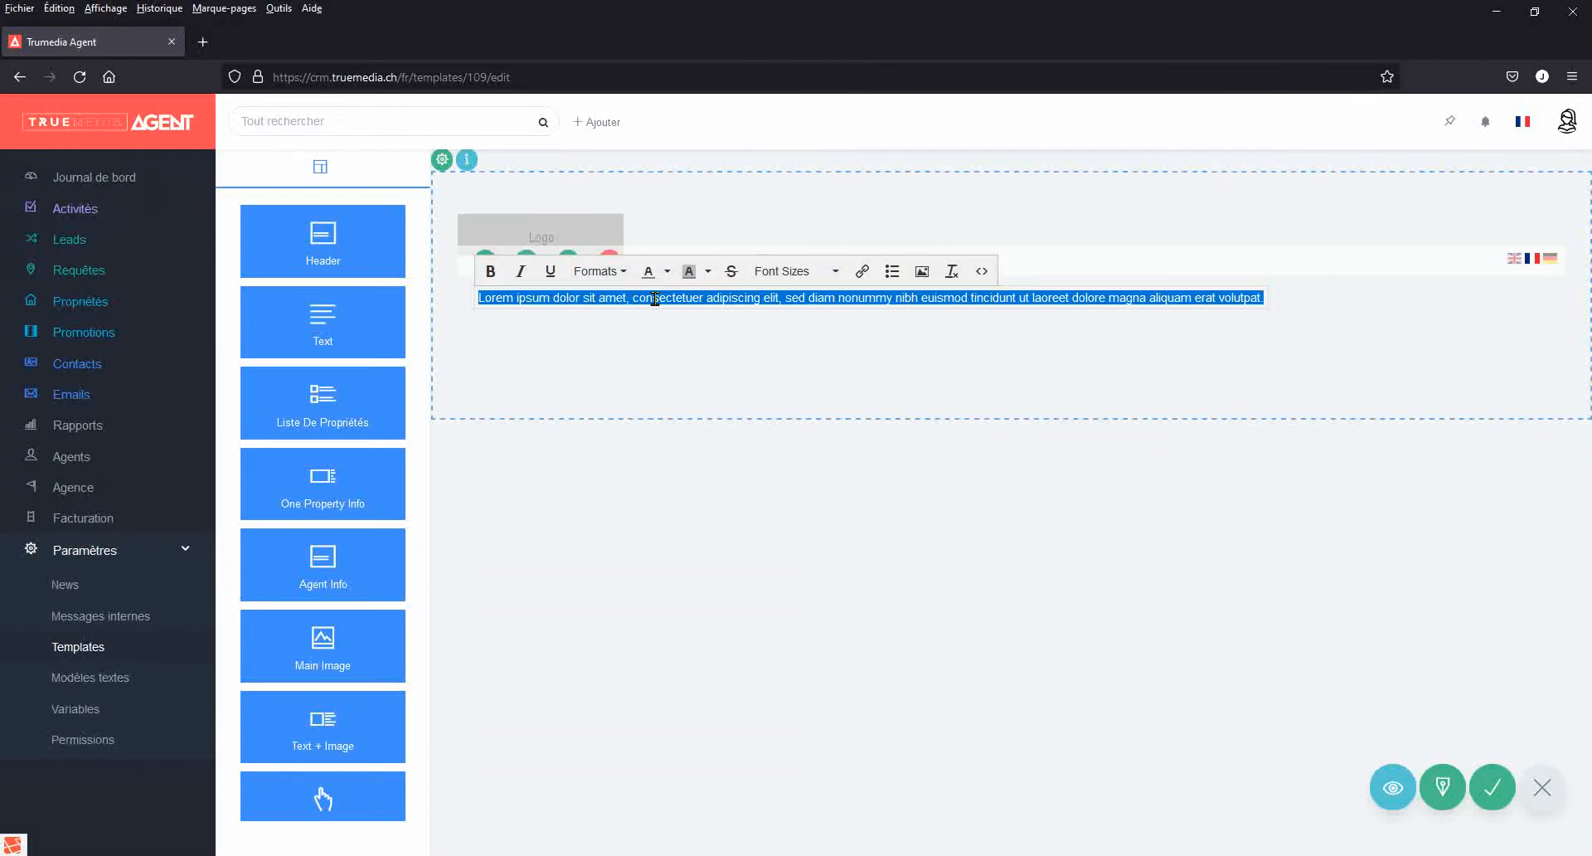
pyautogui.write('Madame, Monsieur,')
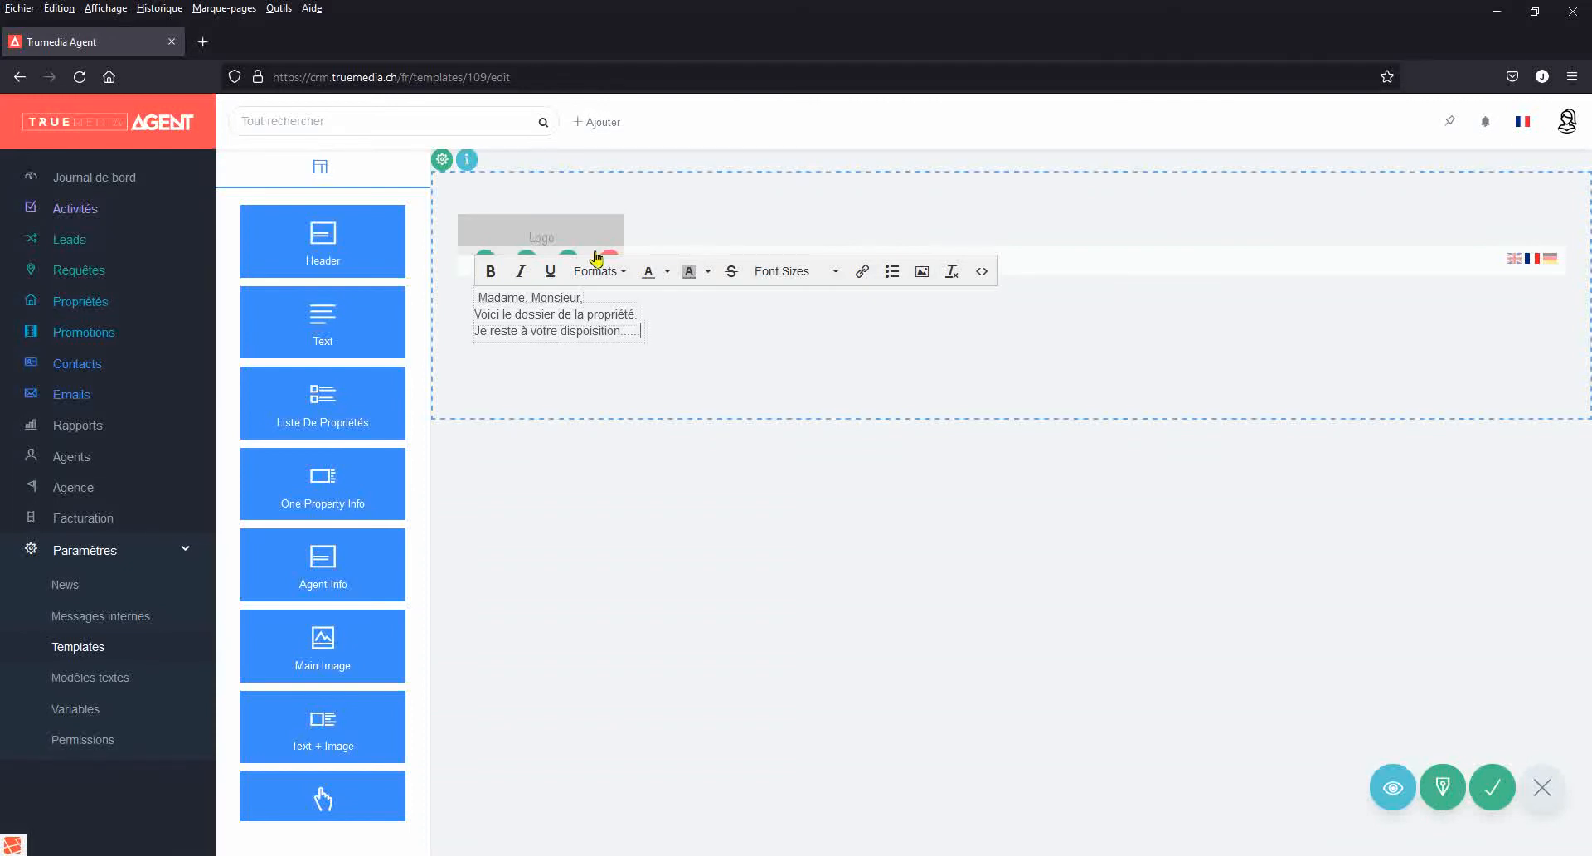
pyautogui.moveTo(507, 297); pyautogui.dragTo(557, 257)
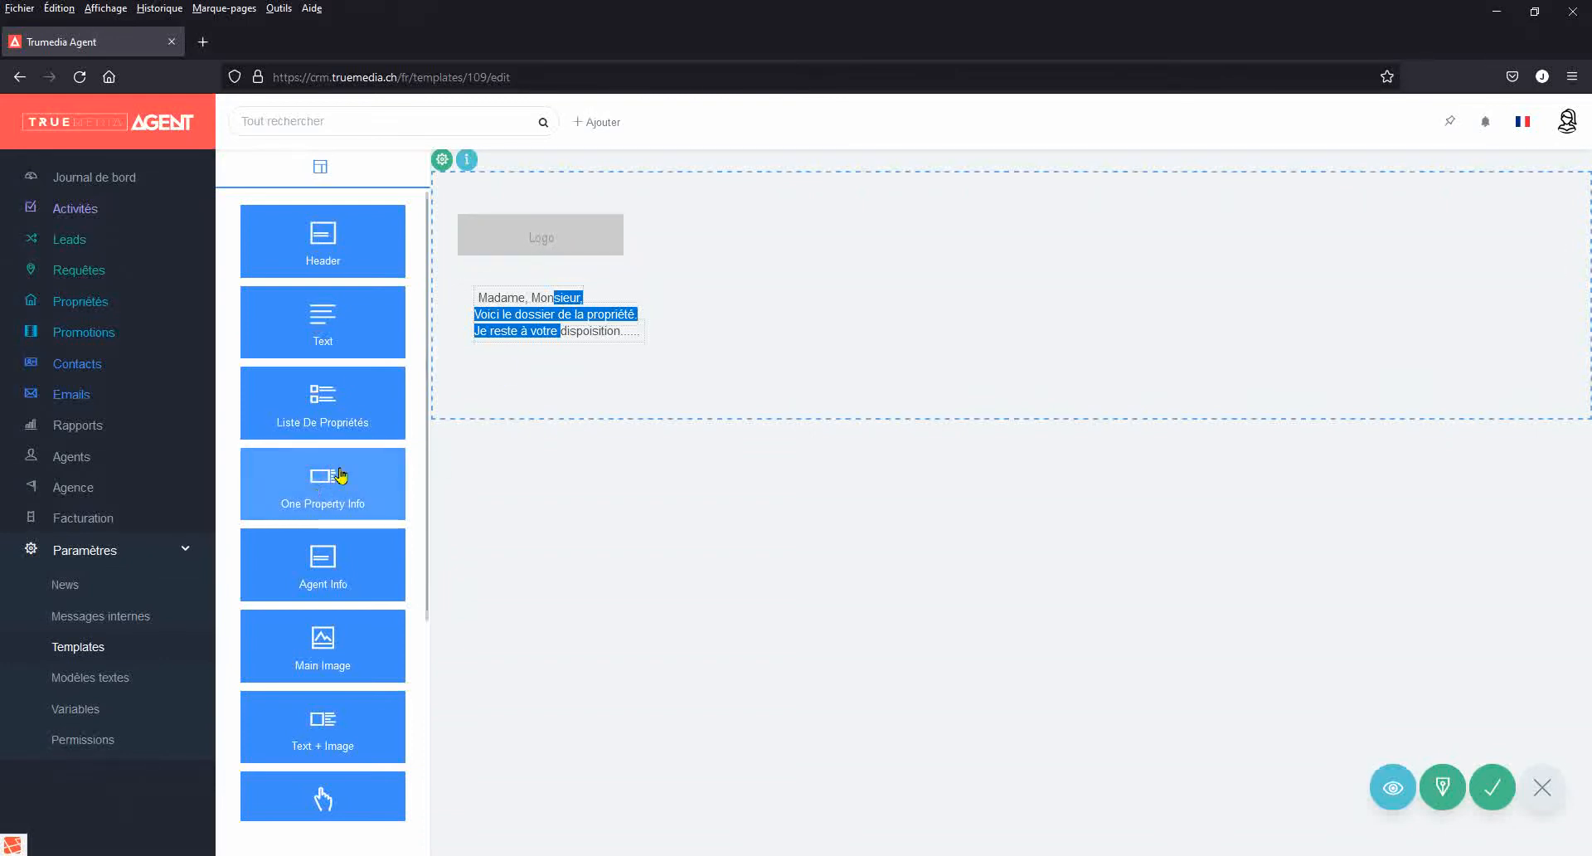
# - Add a One Property Info block below the text, followed by a Separation Line
pyautogui.moveTo(340, 474); pyautogui.dragTo(440, 569)
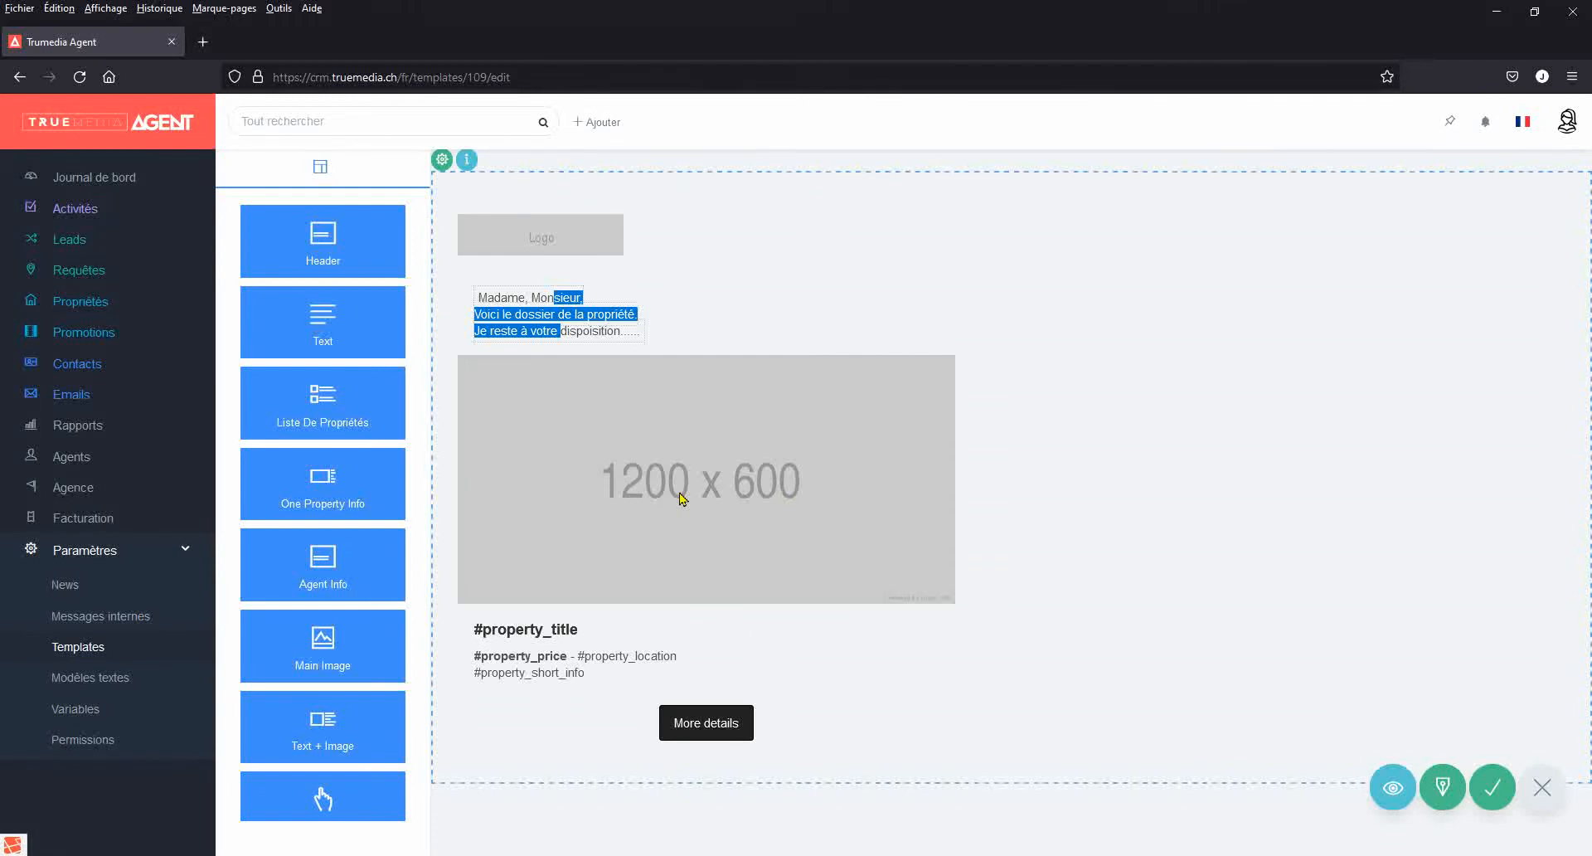
pyautogui.moveTo(911, 524)
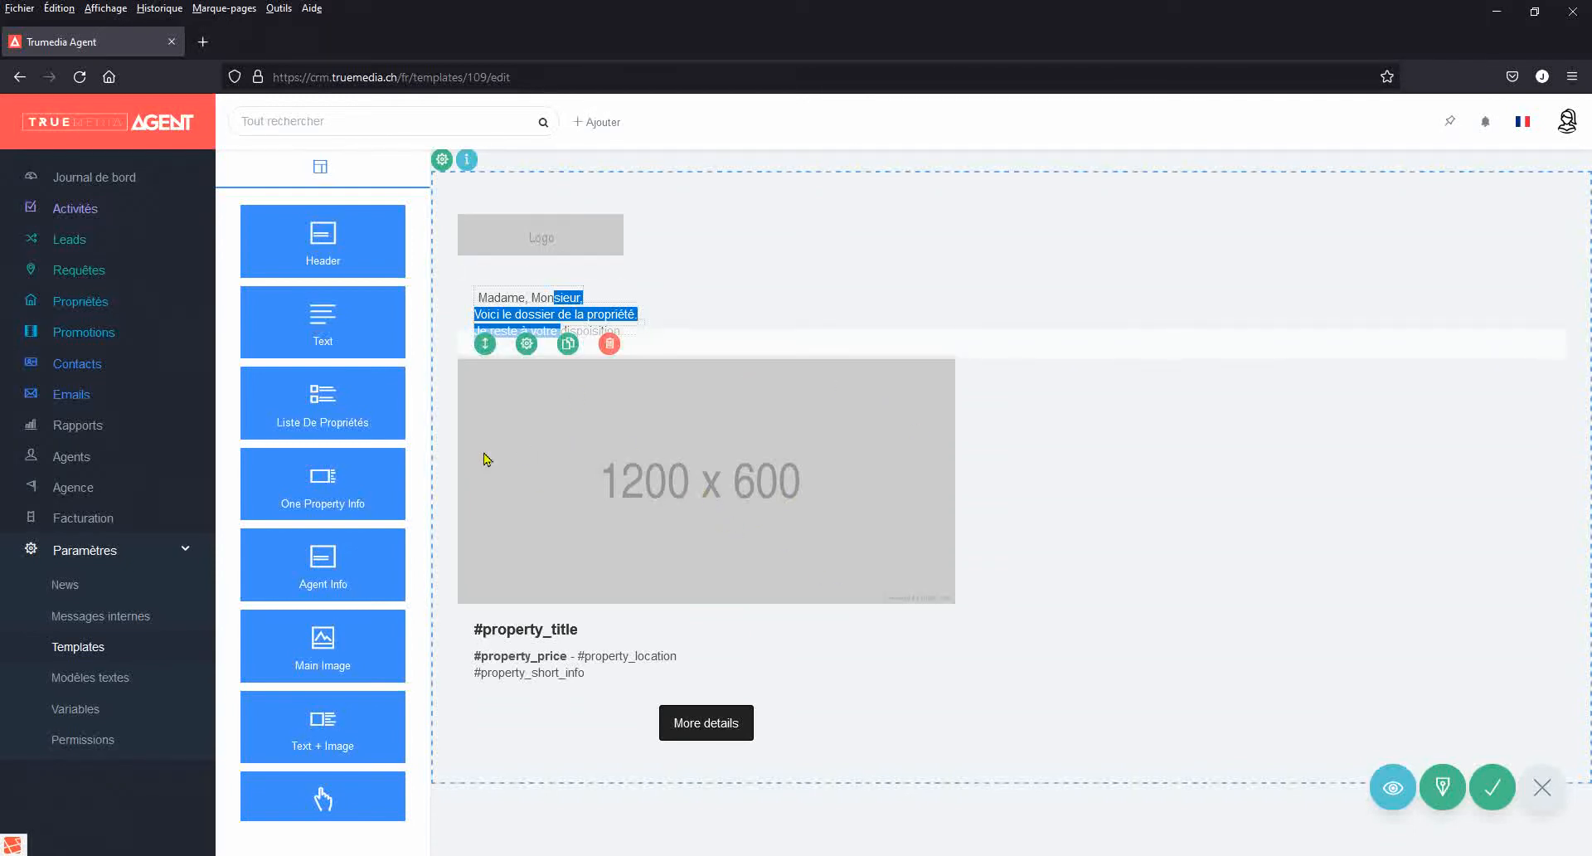
pyautogui.scroll(-2, 325, 580)
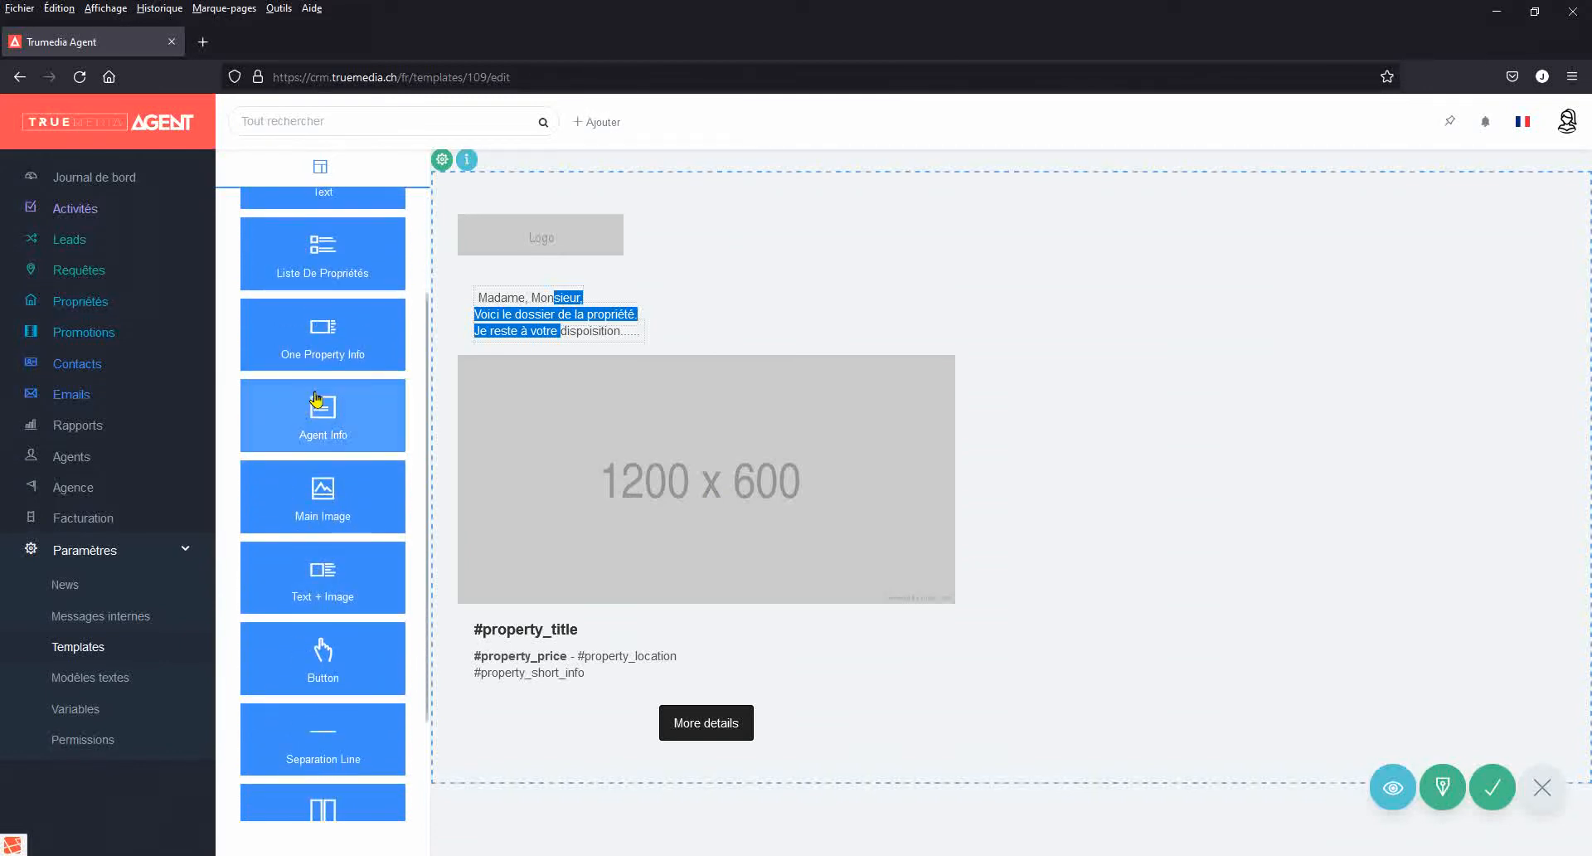
pyautogui.moveTo(320, 739); pyautogui.dragTo(466, 786)
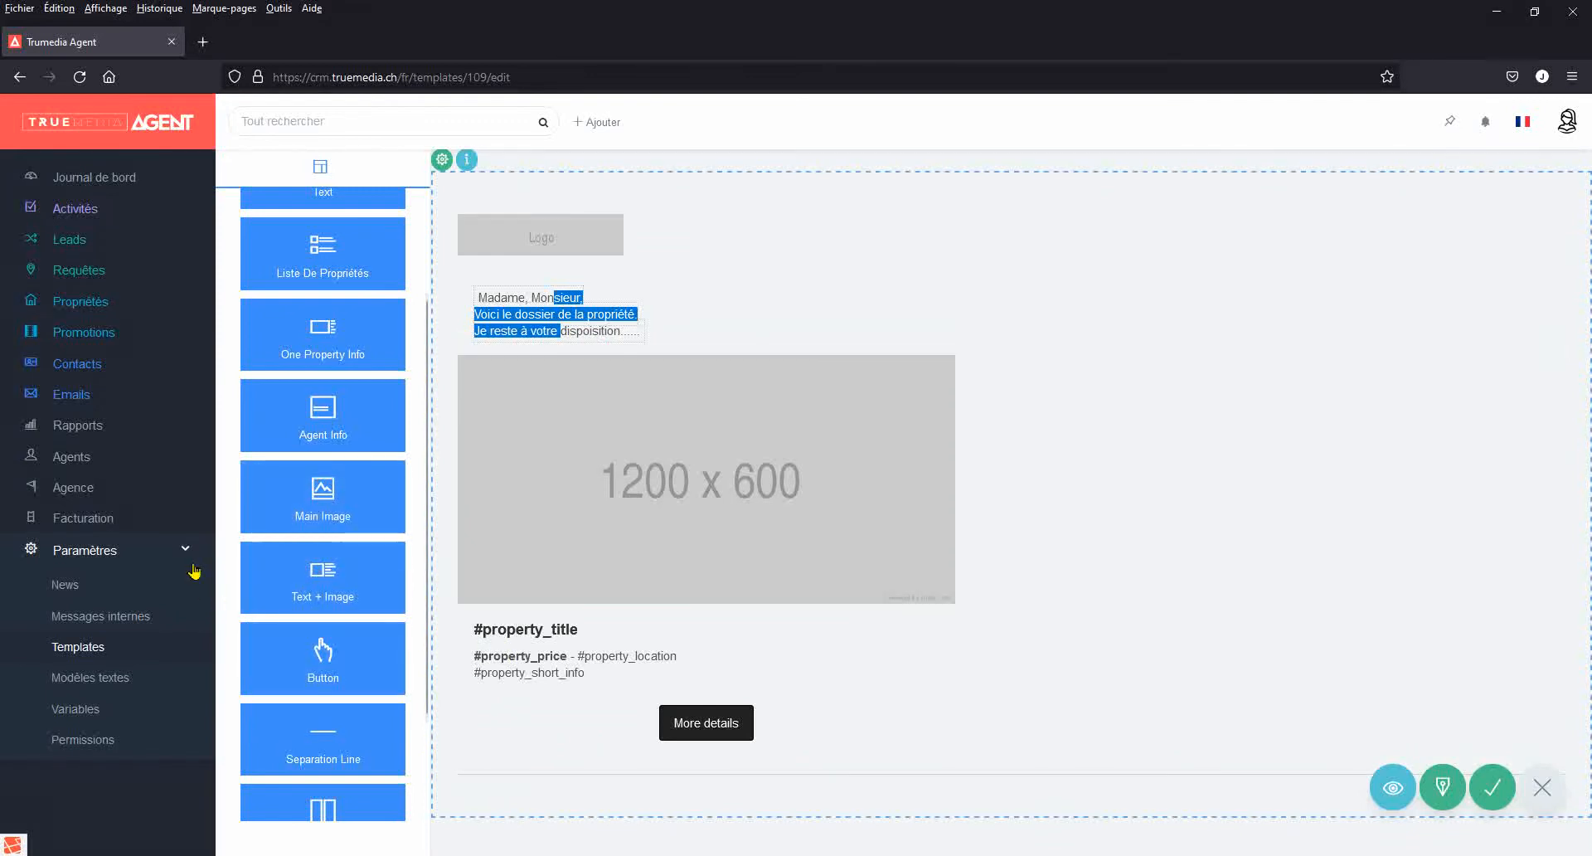
# - Insert an Agent Info block between the property information and the separation line
pyautogui.moveTo(320, 420); pyautogui.dragTo(476, 759)
pyautogui.scroll(-2, 547, 591)
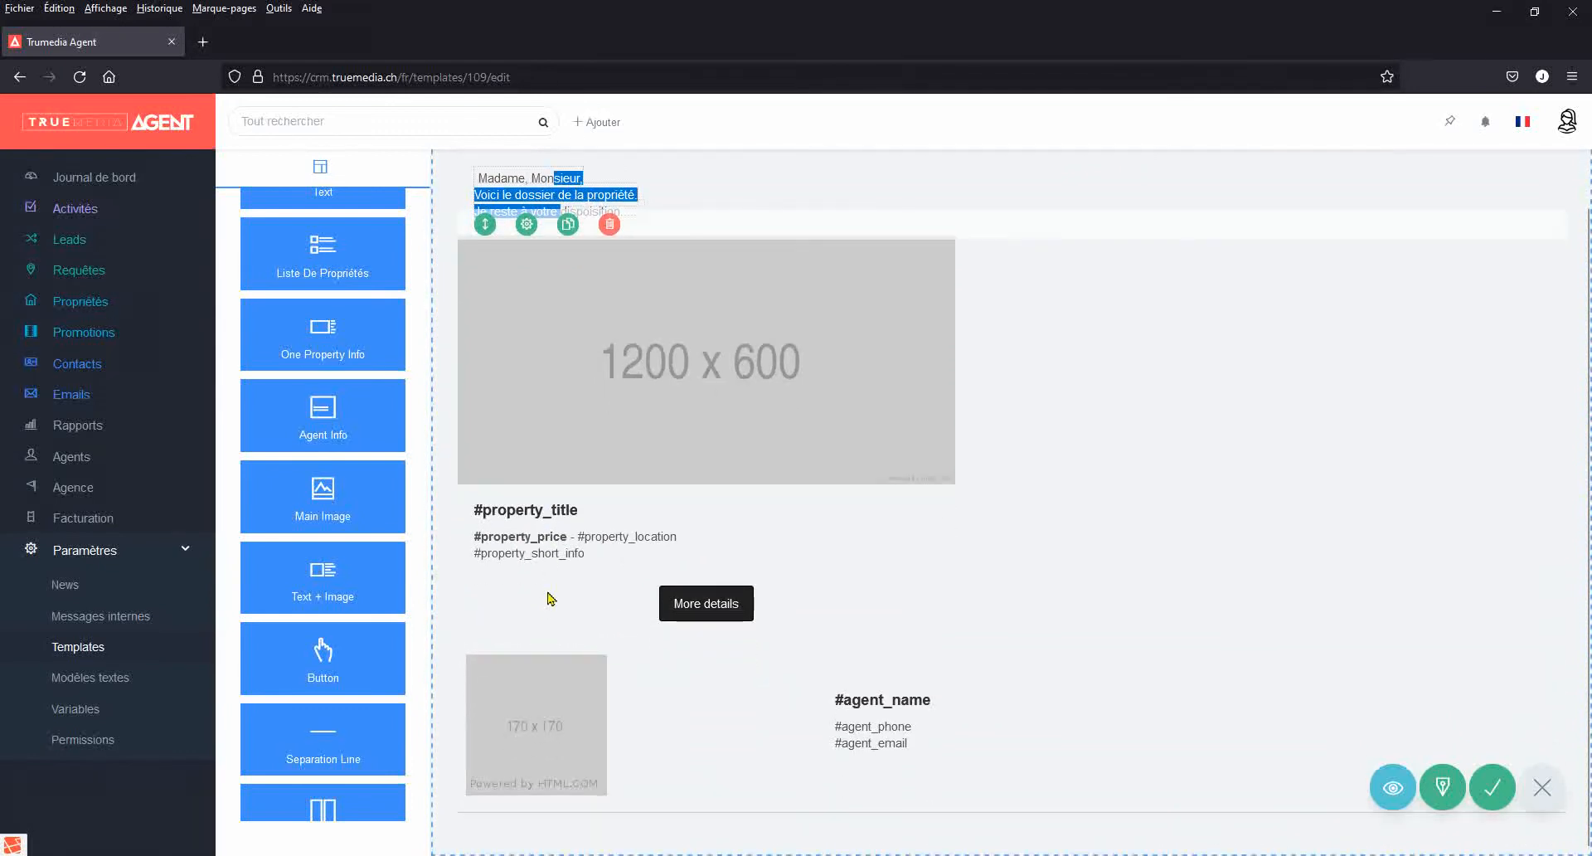
pyautogui.click(593, 818)
pyautogui.moveTo(519, 819)
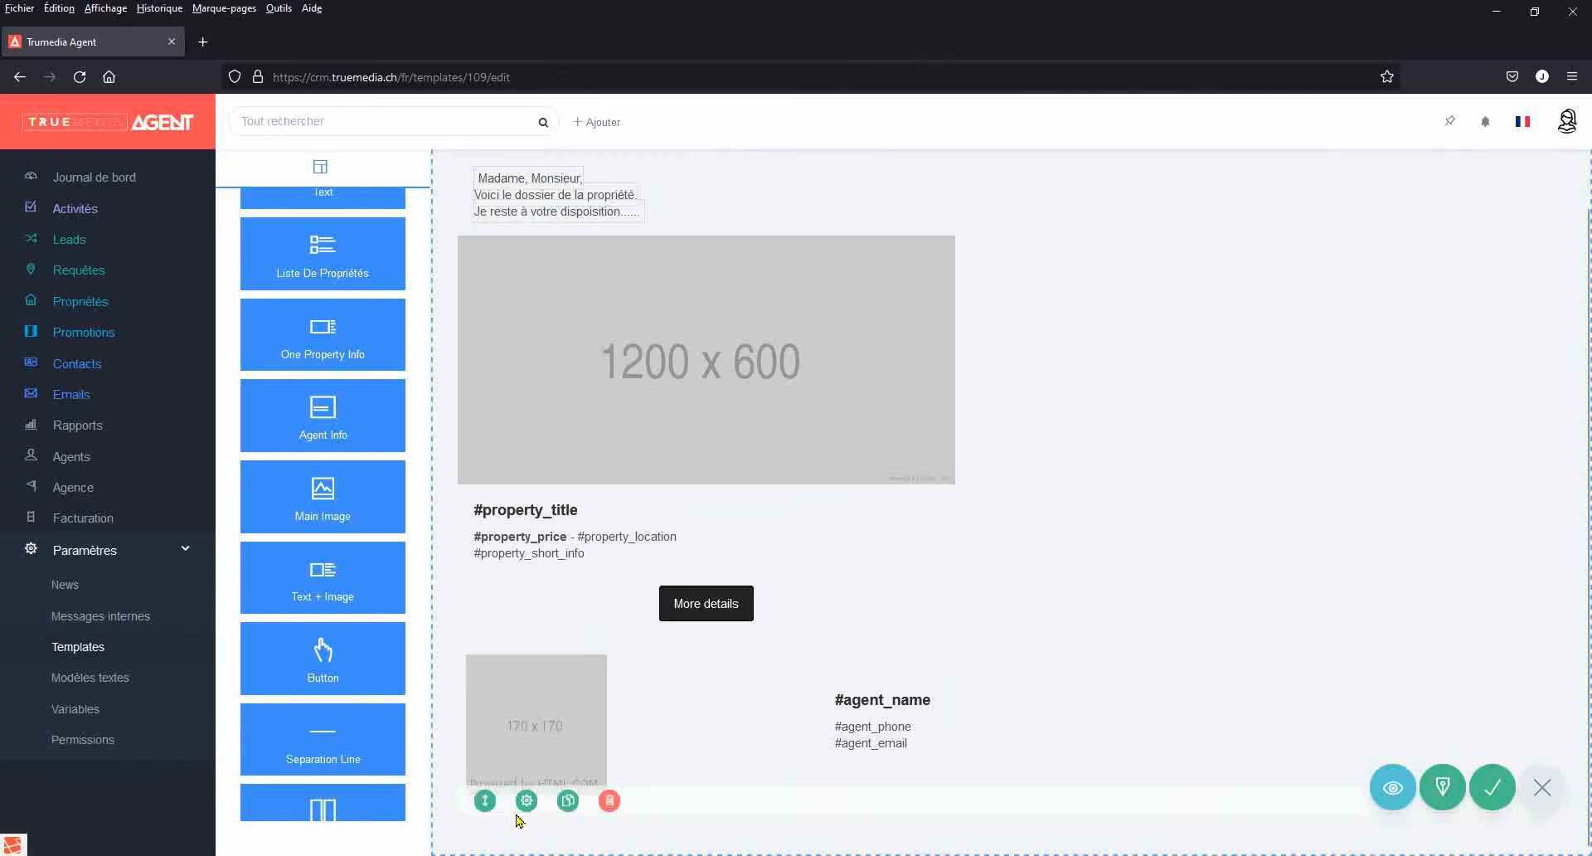
# - Move the separation line up so it sits between the property information and the Agent Info block
pyautogui.moveTo(485, 800); pyautogui.dragTo(487, 653)
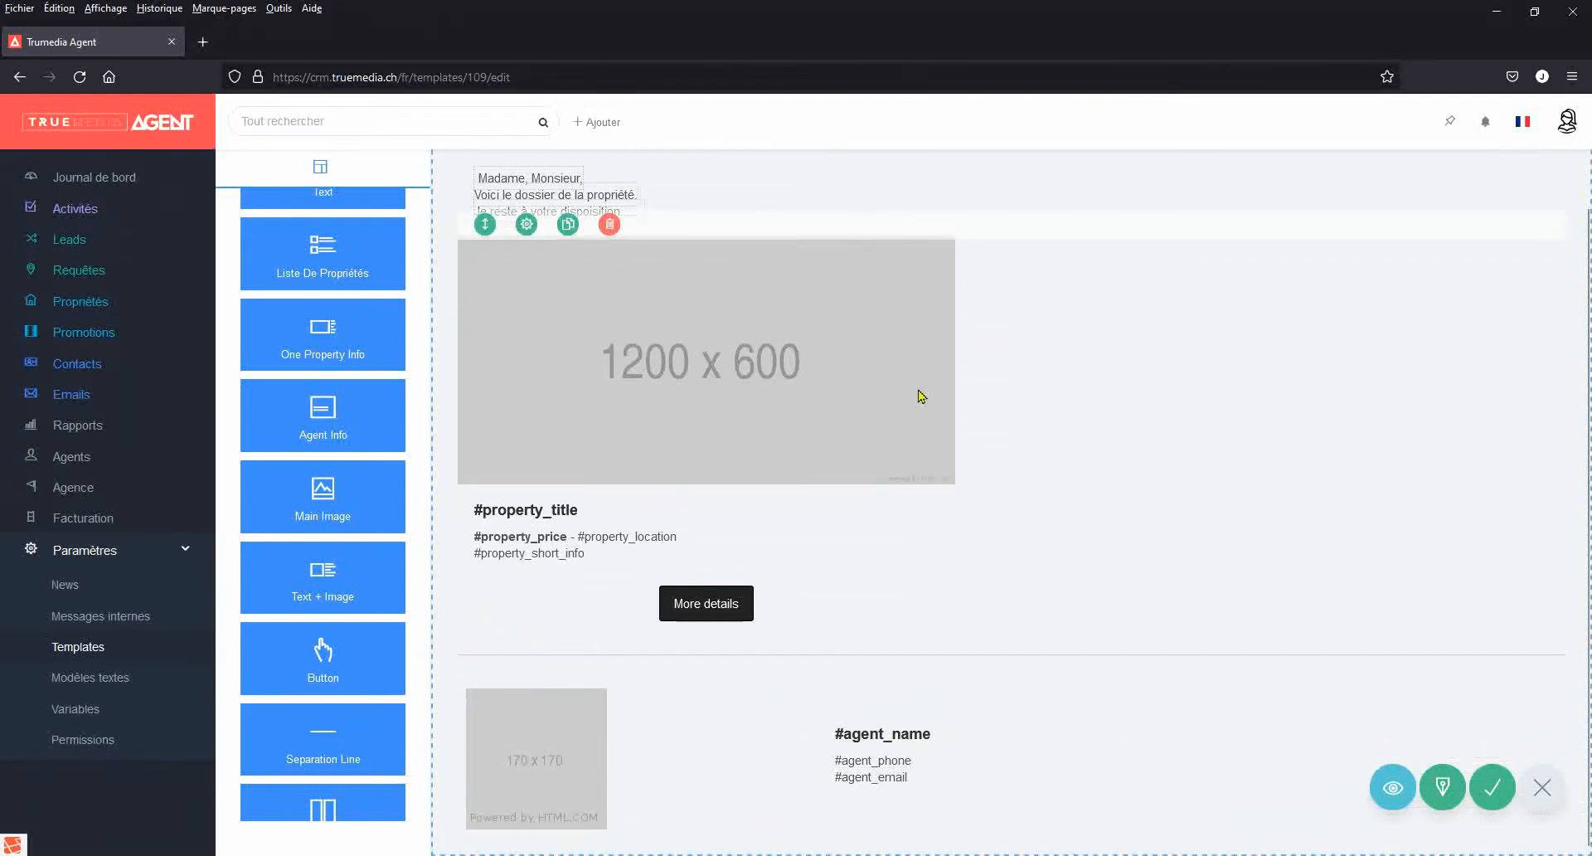
# - Preview the template in the desktop, tablet and mobile layouts, close the preview and save the template
pyautogui.click(1390, 789)
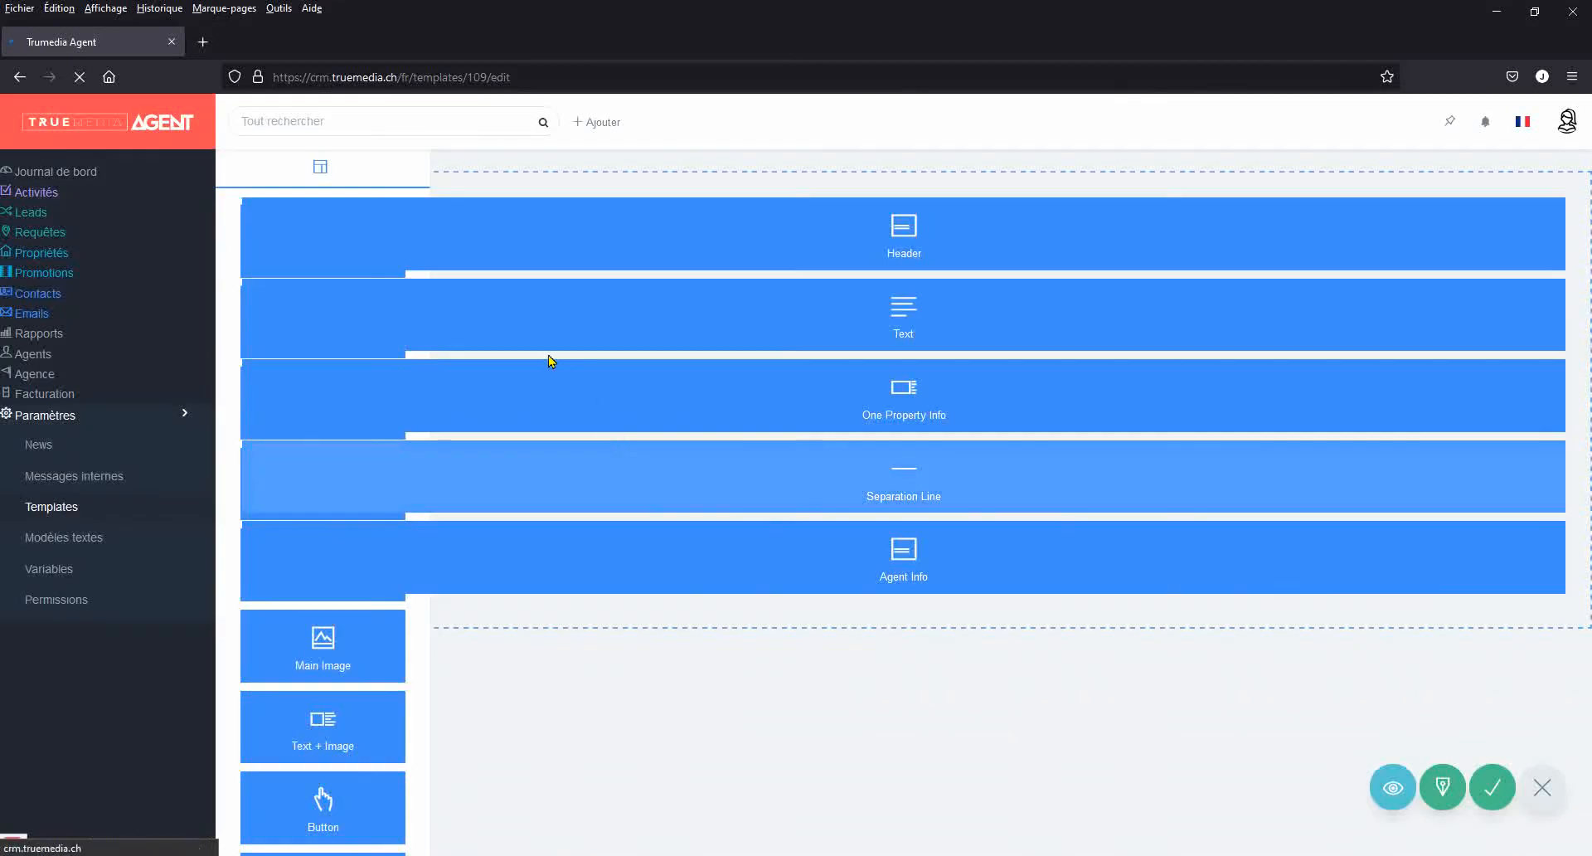
pyautogui.scroll(-3, 465, 365)
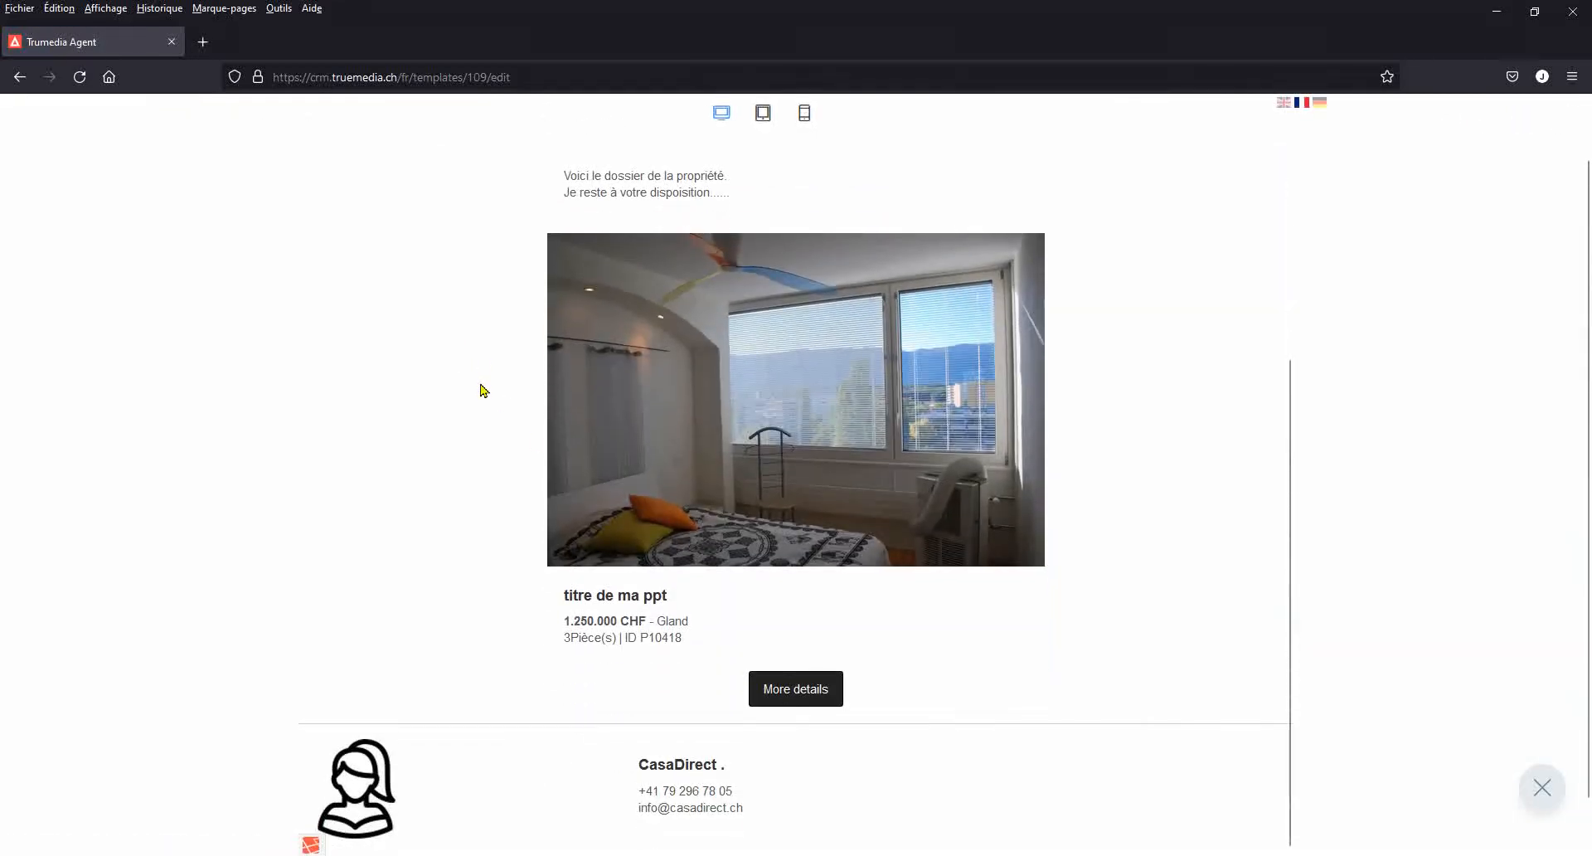
pyautogui.click(762, 113)
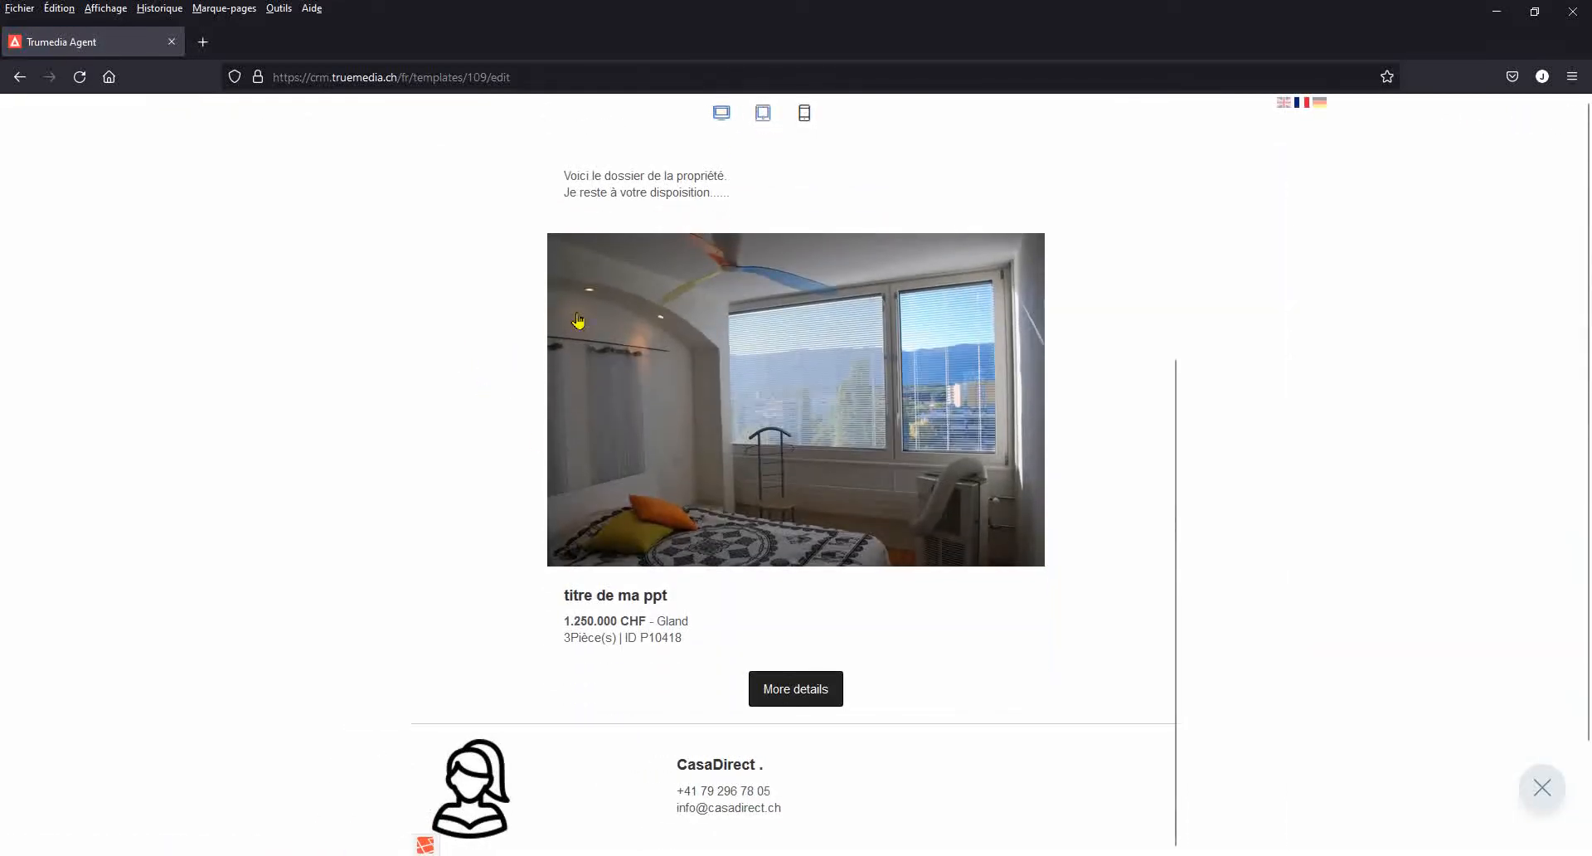
pyautogui.scroll(-1, 734, 477)
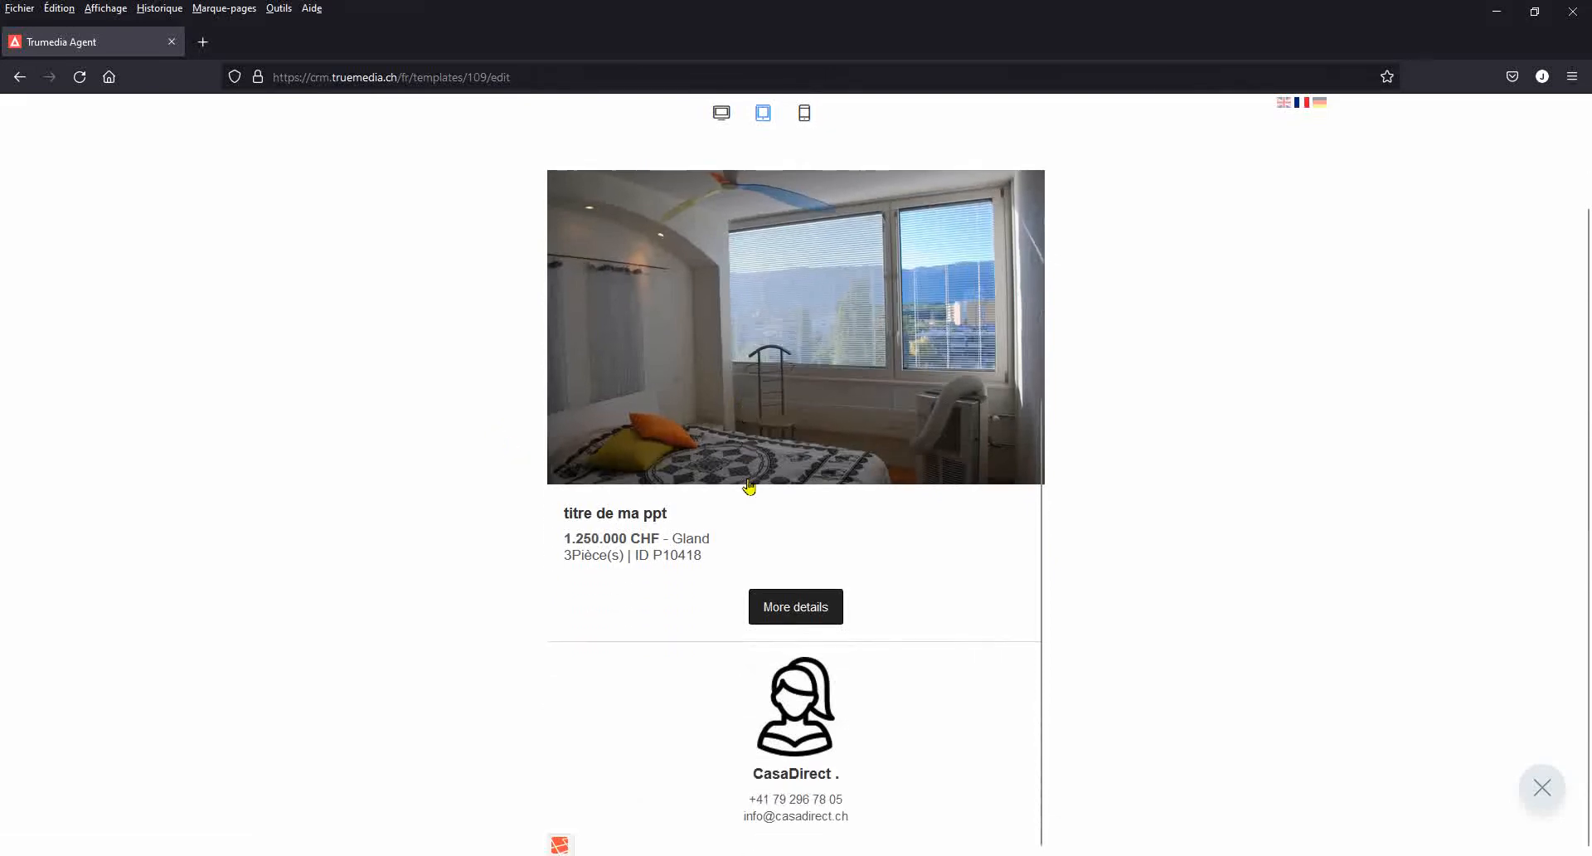
pyautogui.scroll(4, 750, 487)
pyautogui.click(800, 115)
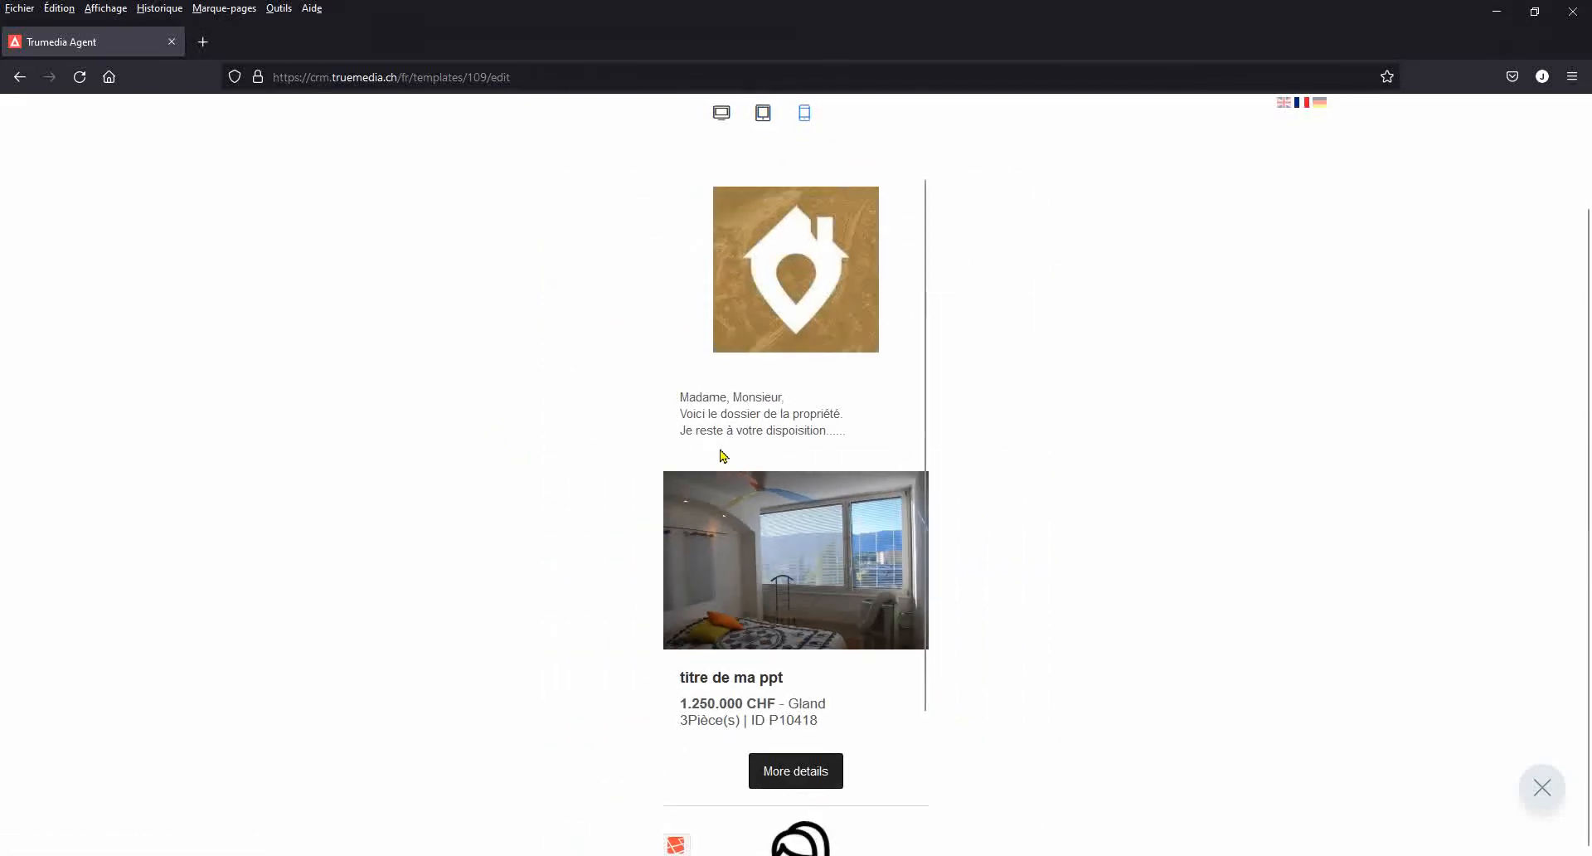
pyautogui.scroll(-2, 739, 498)
pyautogui.scroll(2, 829, 538)
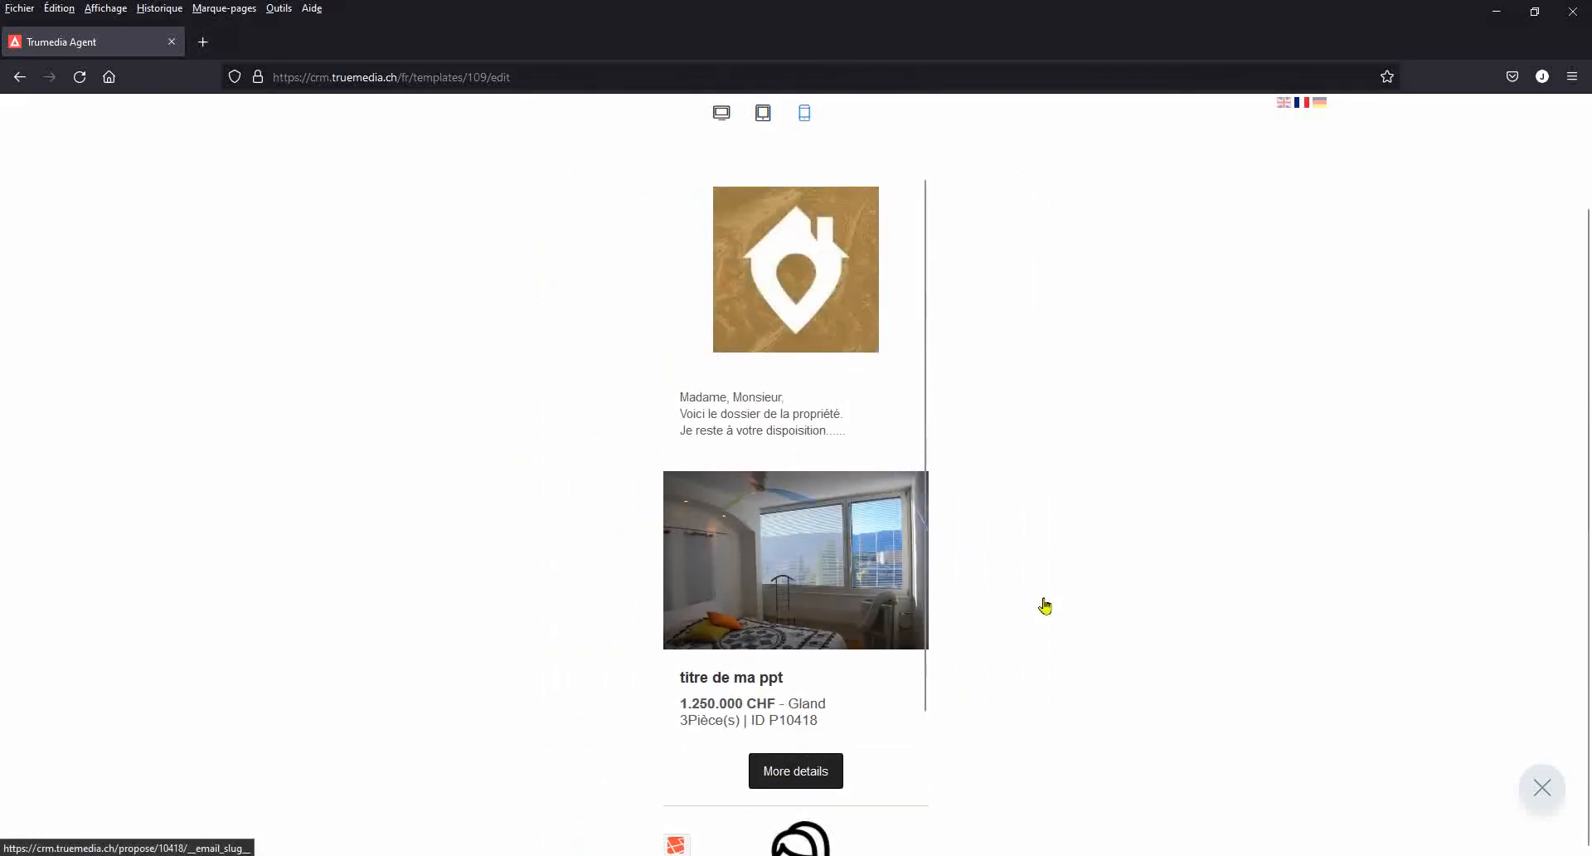
pyautogui.click(1540, 787)
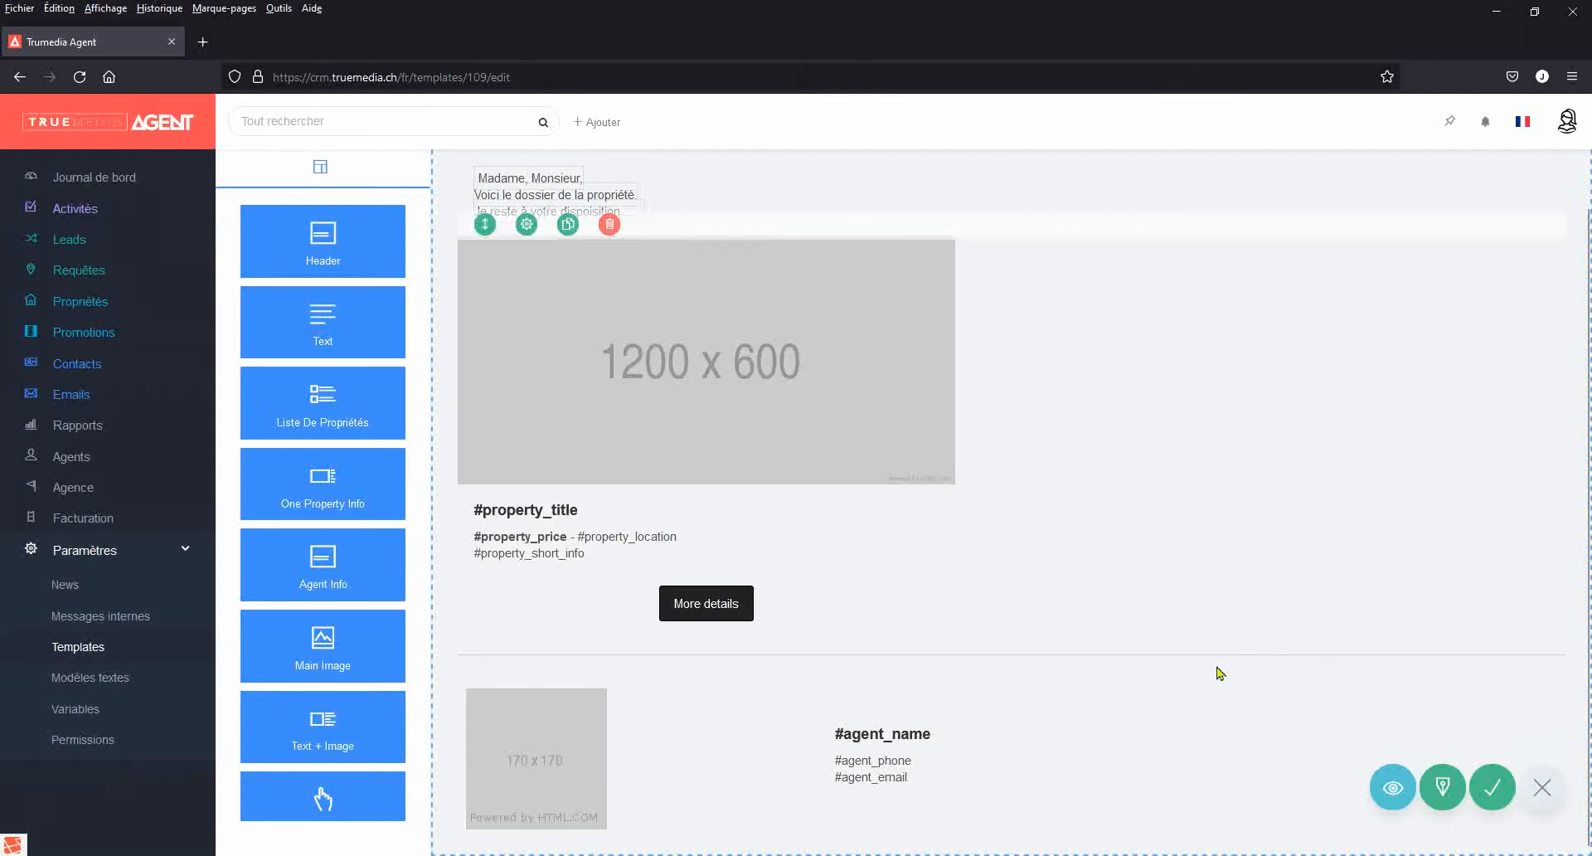
pyautogui.click(1491, 792)
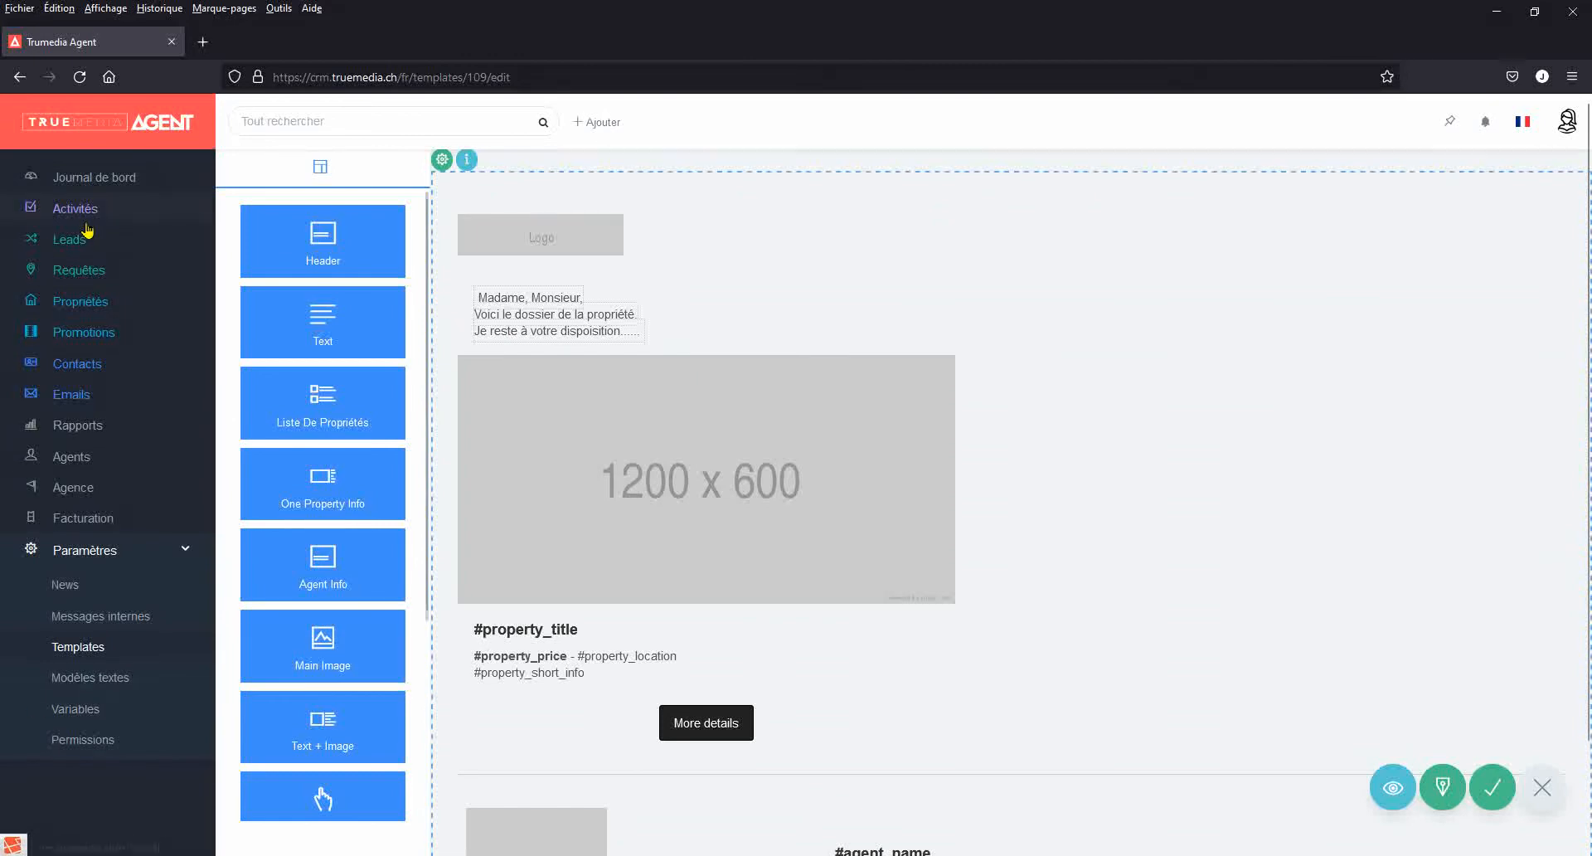
# - Create a new email and add the recipient by searching the contacts with part of the contact's email address
pyautogui.click(81, 395)
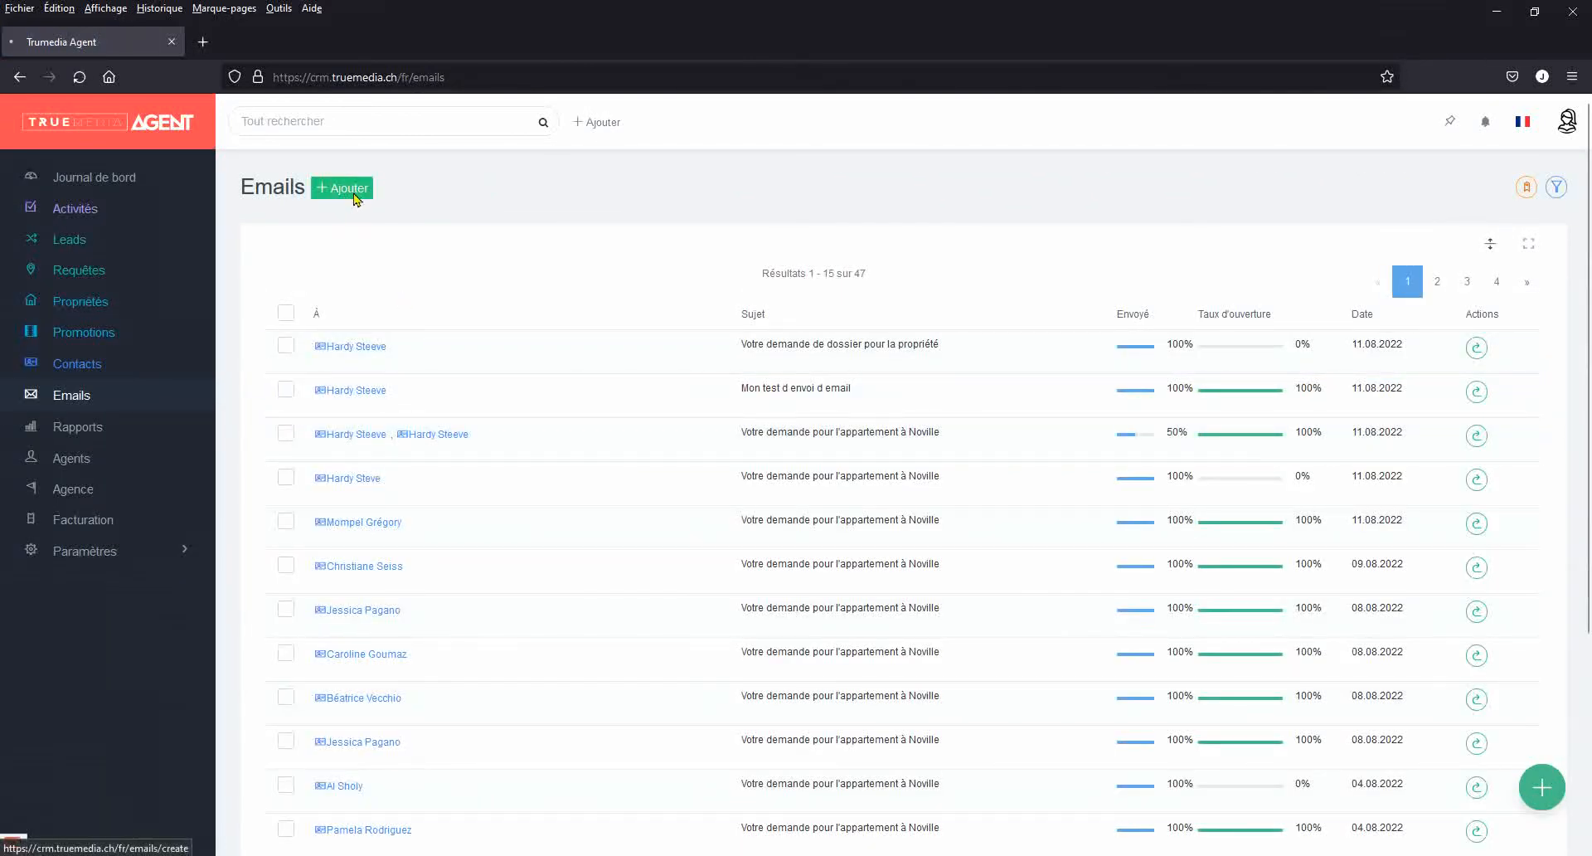
pyautogui.click(355, 196)
pyautogui.click(351, 362)
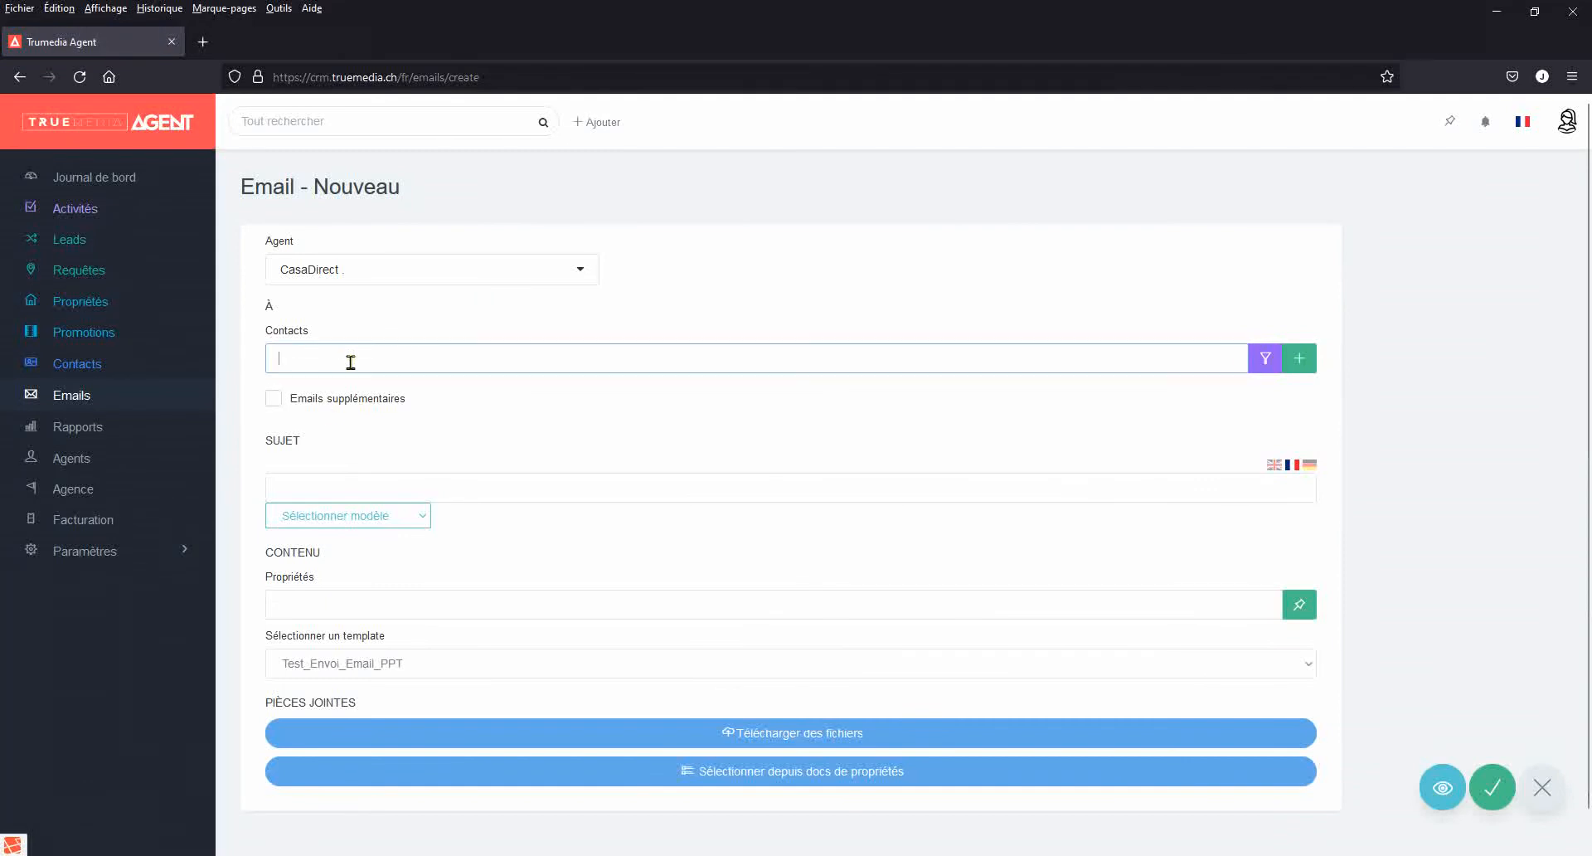
pyautogui.write('m')
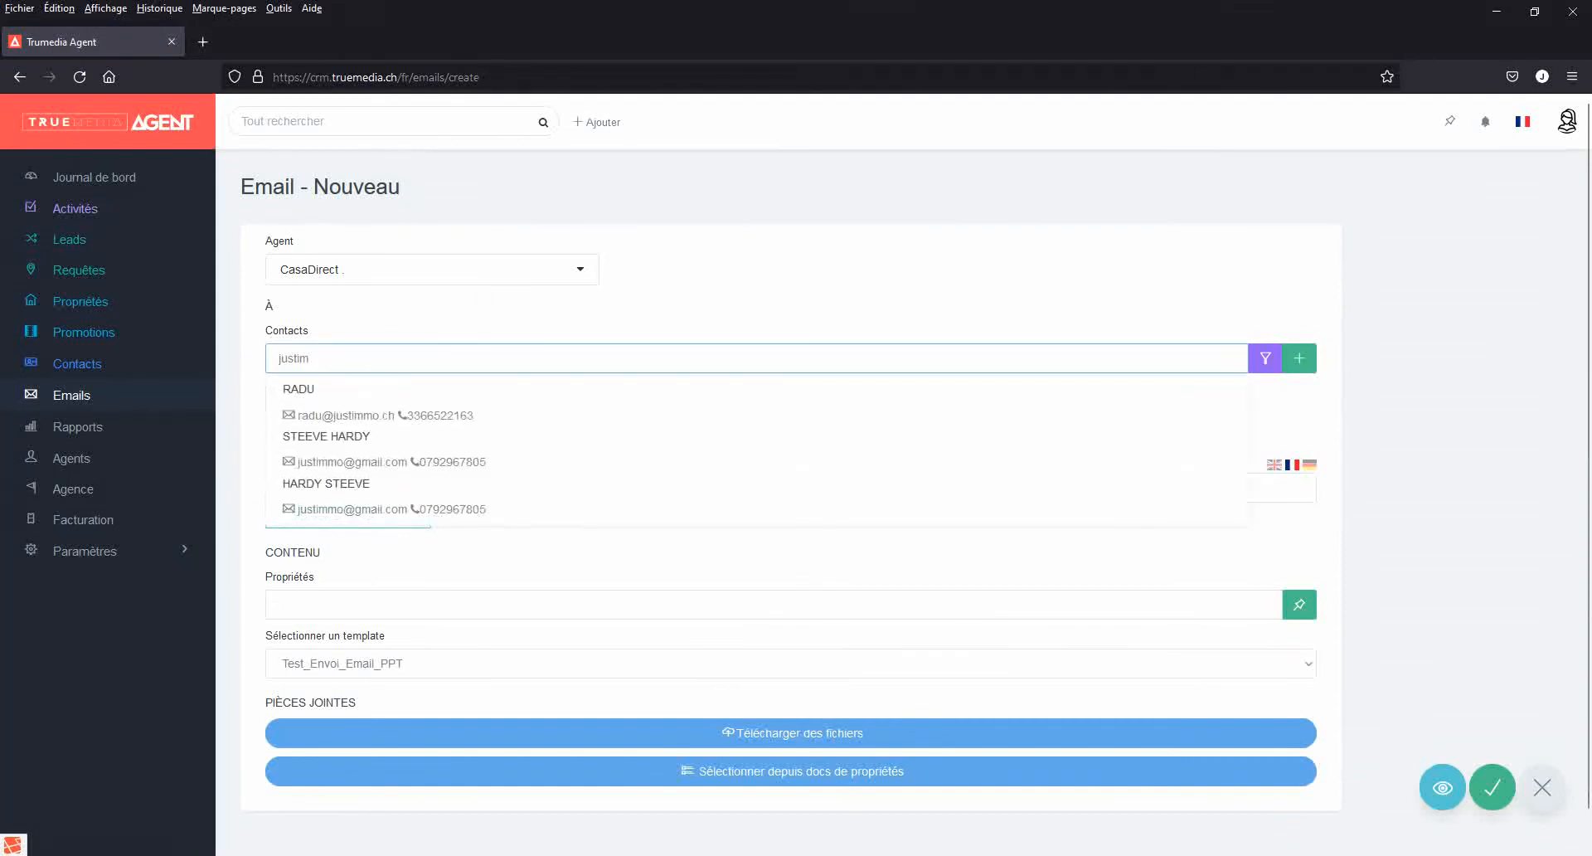
pyautogui.click(344, 459)
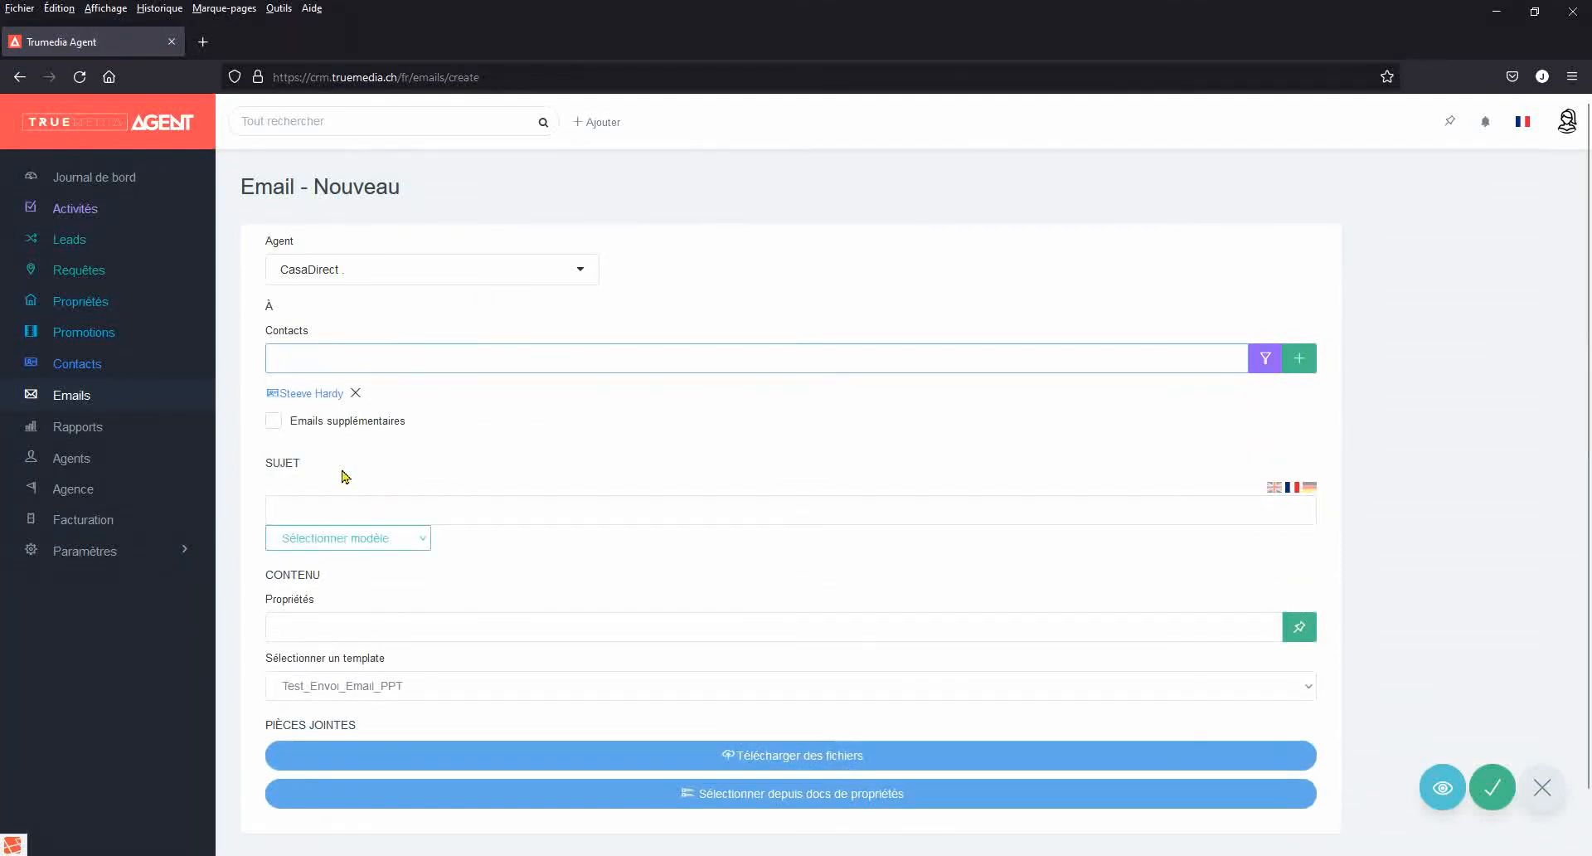
# - Fill in the email's subject from the "Envoi dossier" model
pyautogui.click(340, 539)
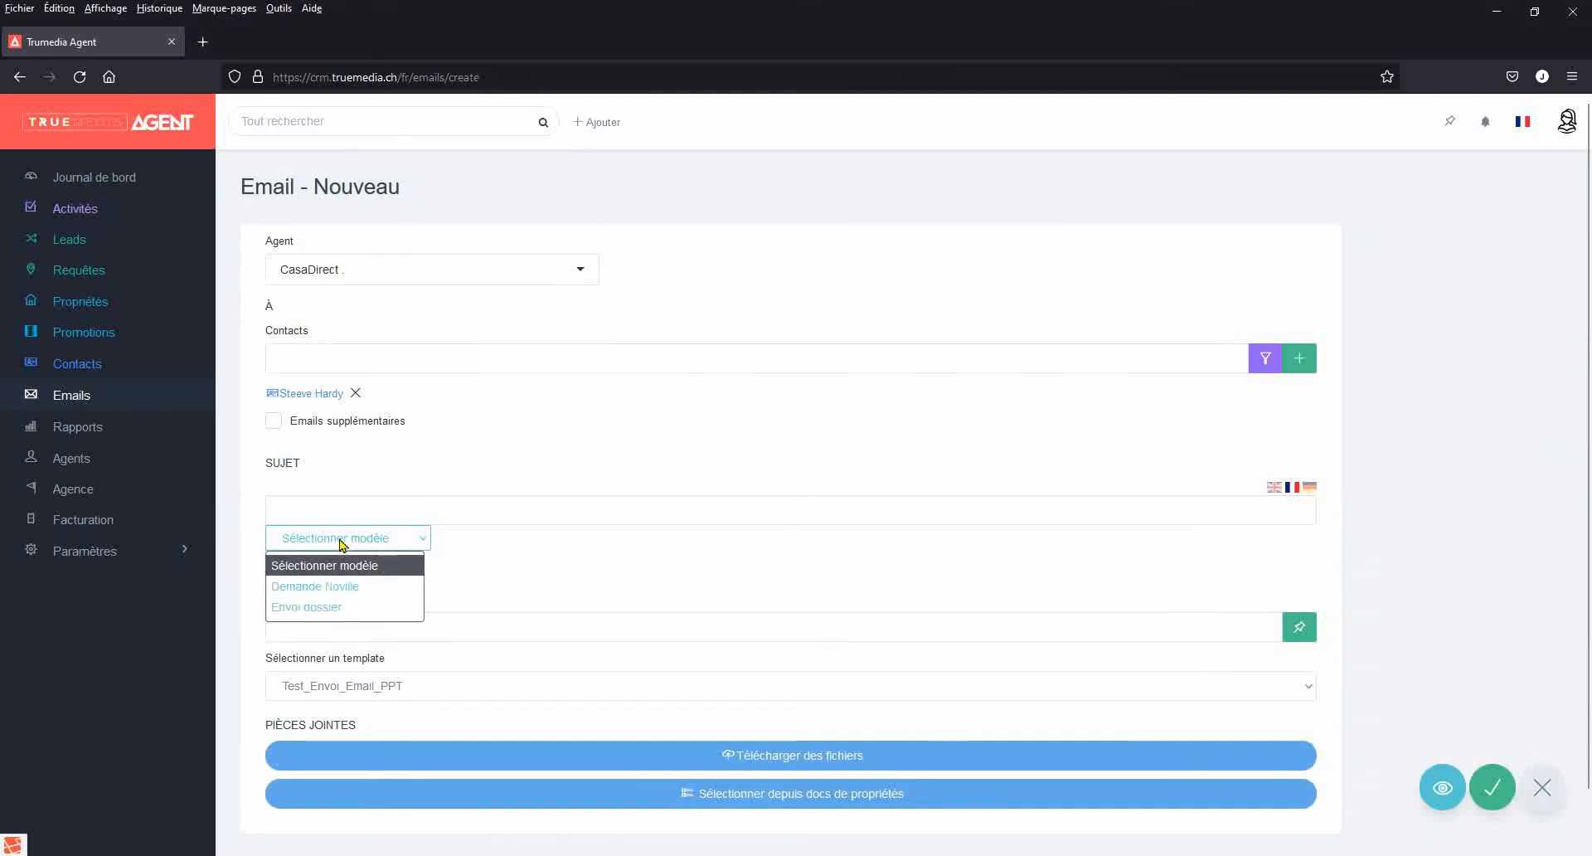
pyautogui.click(332, 606)
pyautogui.scroll(-1, 495, 473)
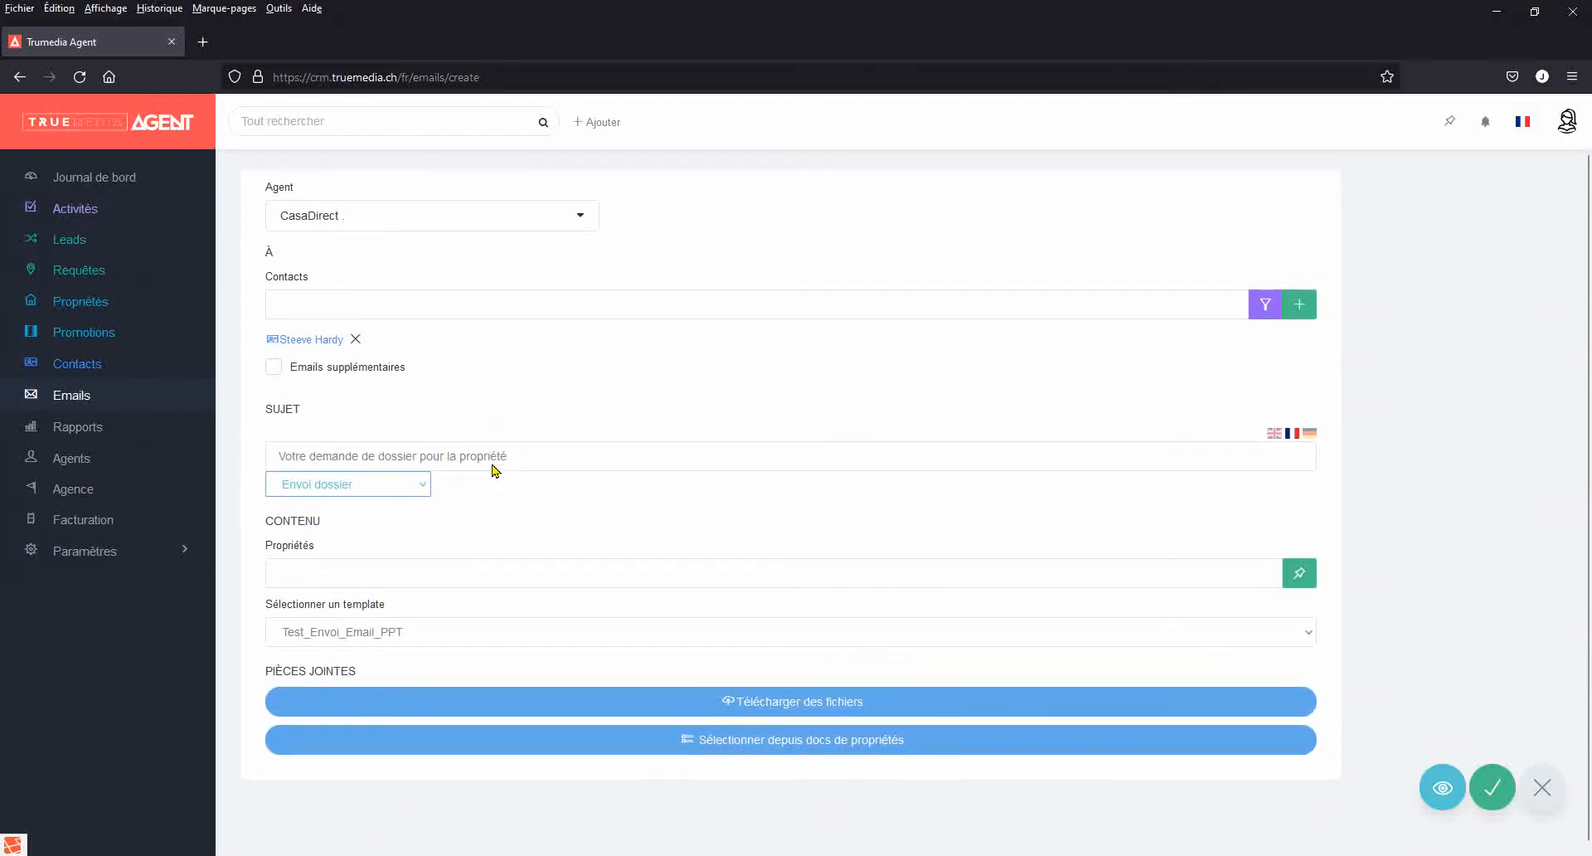
# - Search the properties for "novi", add property 18454200 to the email content and select the Test_Envoi_Email_PPT template
pyautogui.click(372, 565)
pyautogui.write('n')
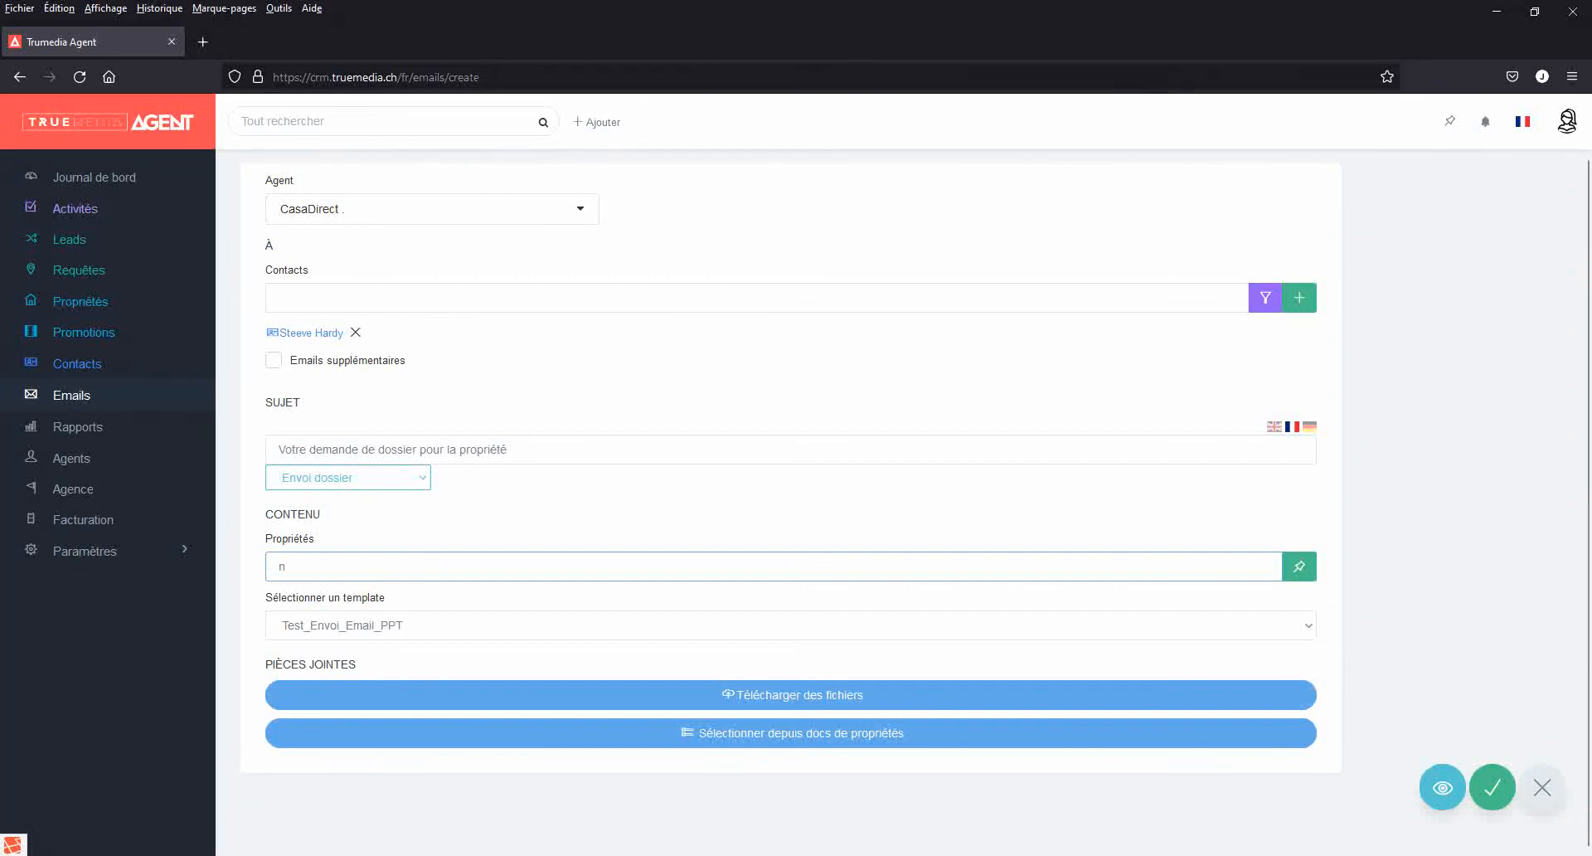
pyautogui.write('ovi')
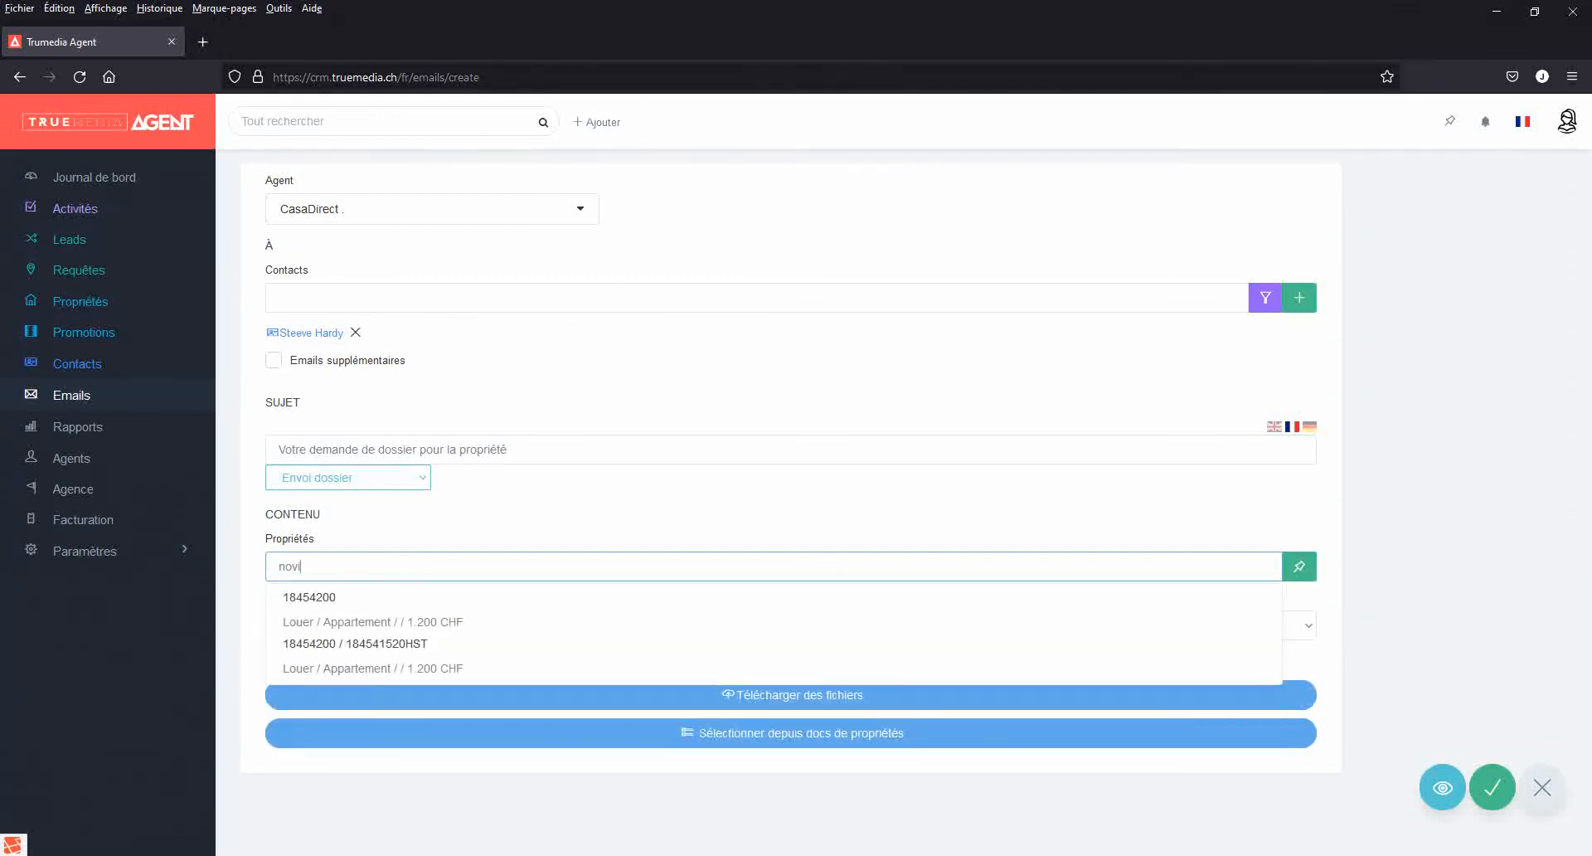
pyautogui.click(355, 609)
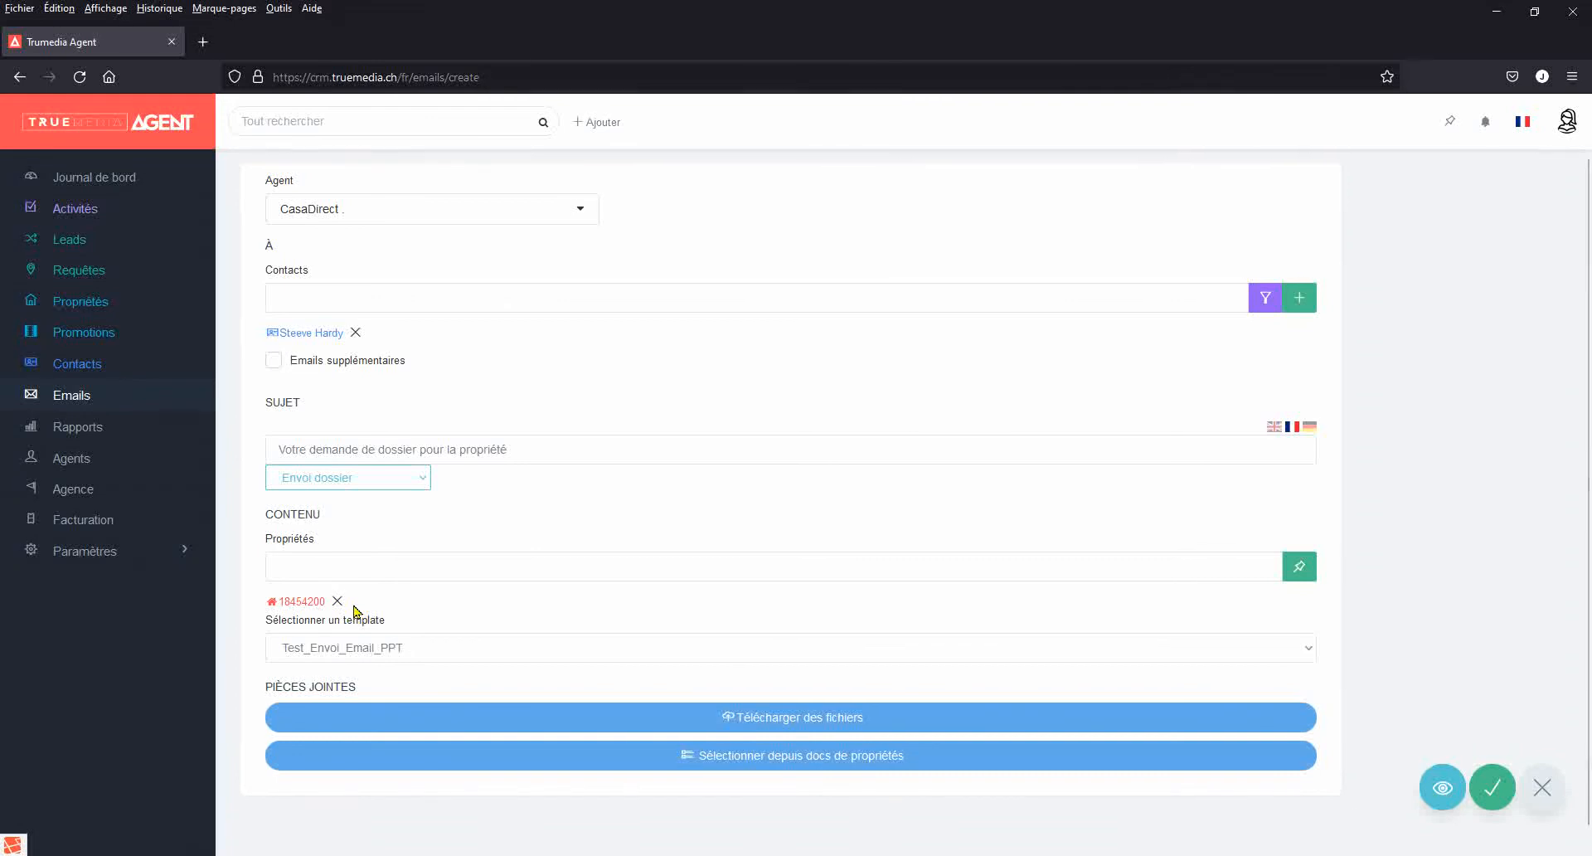
pyautogui.scroll(-1, 525, 511)
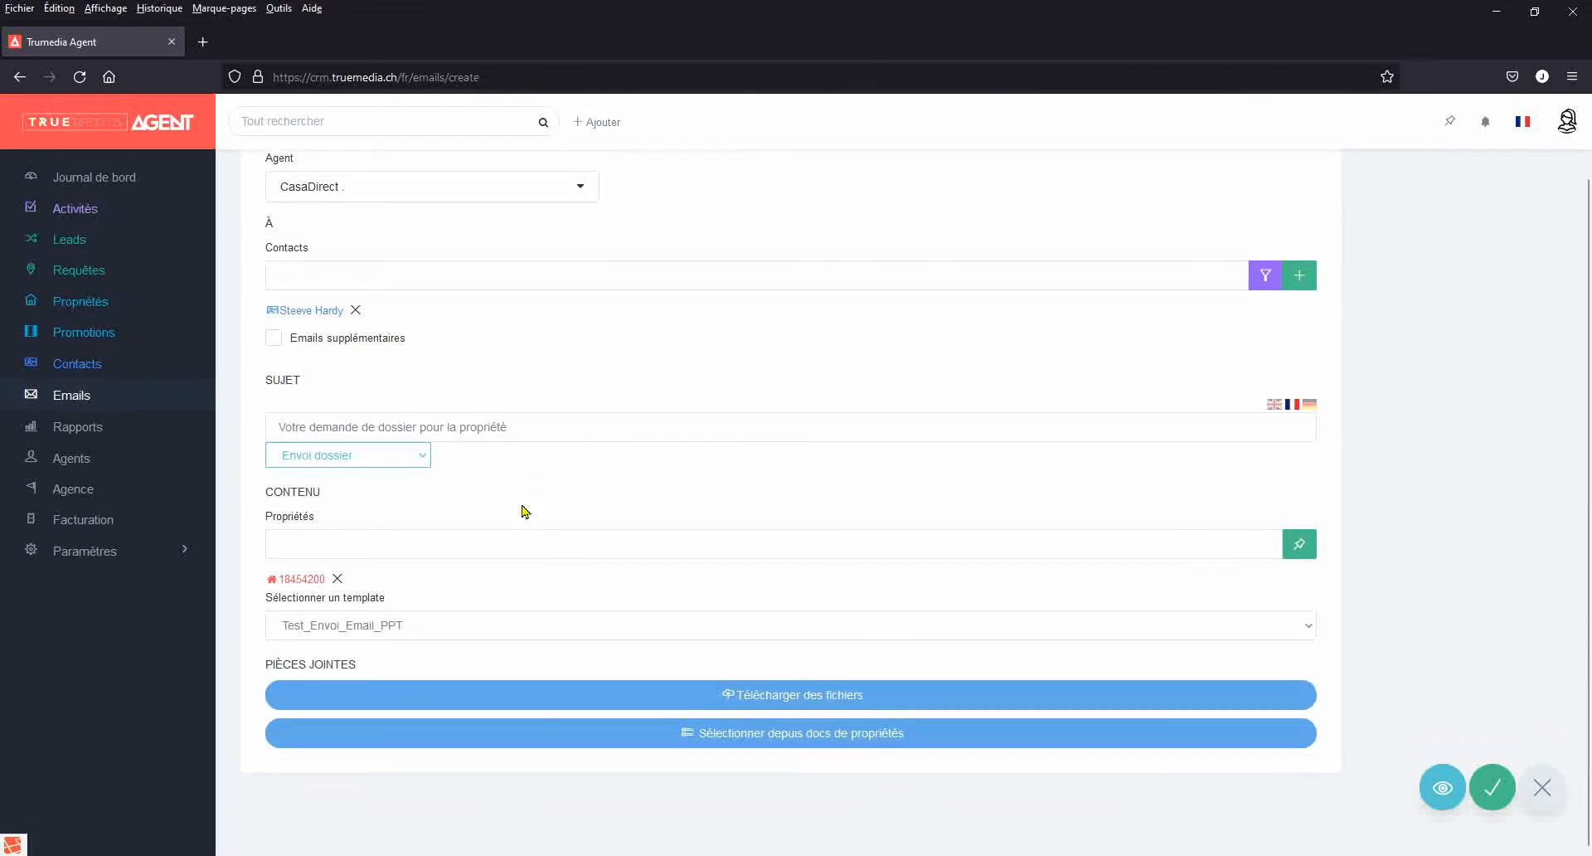
pyautogui.click(341, 630)
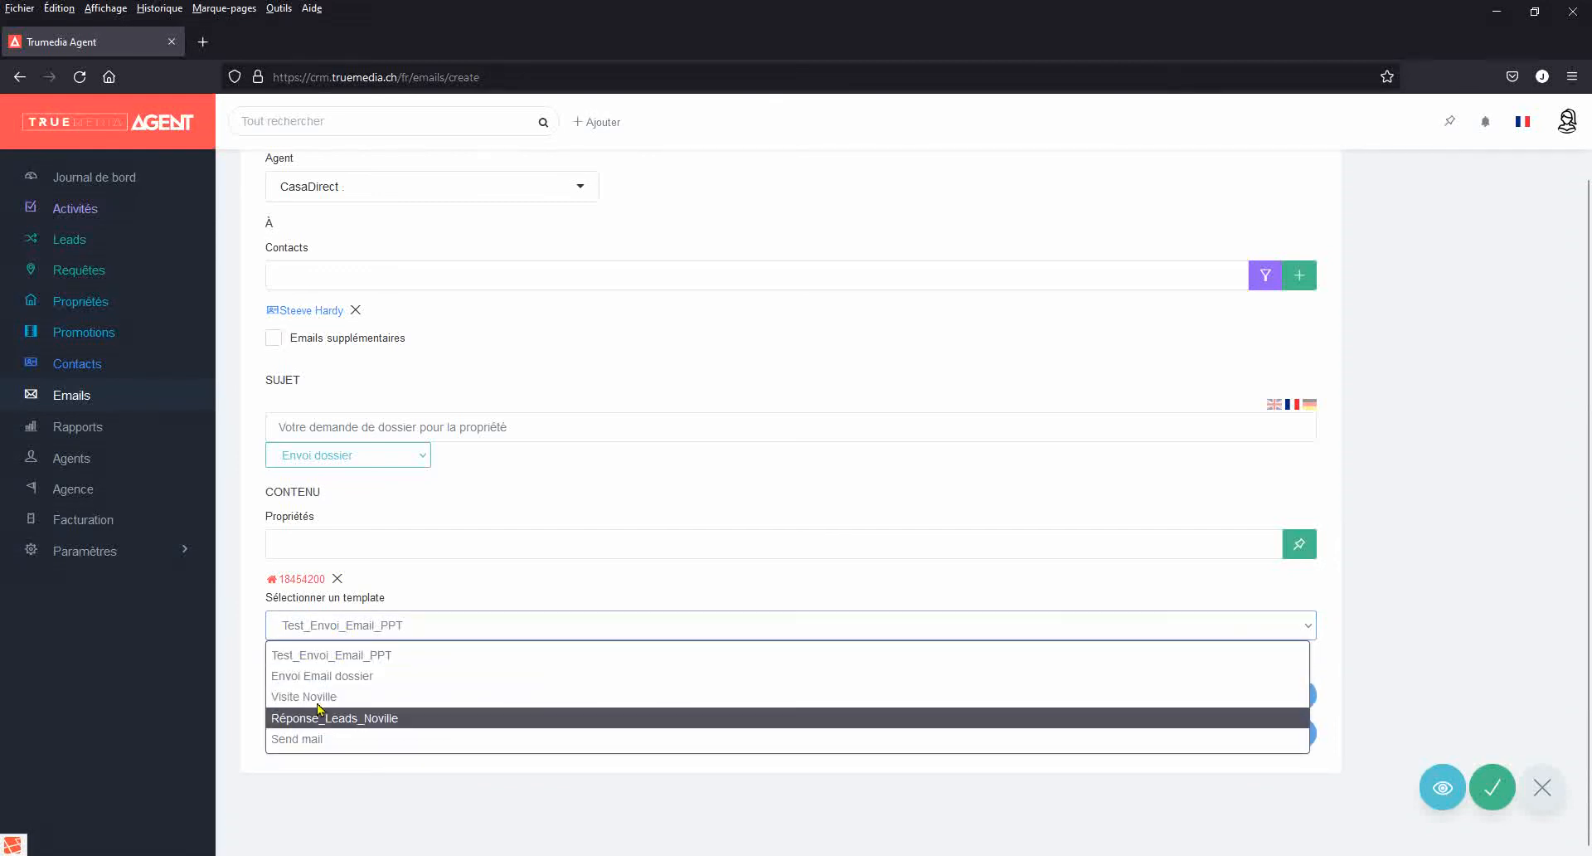
pyautogui.click(338, 662)
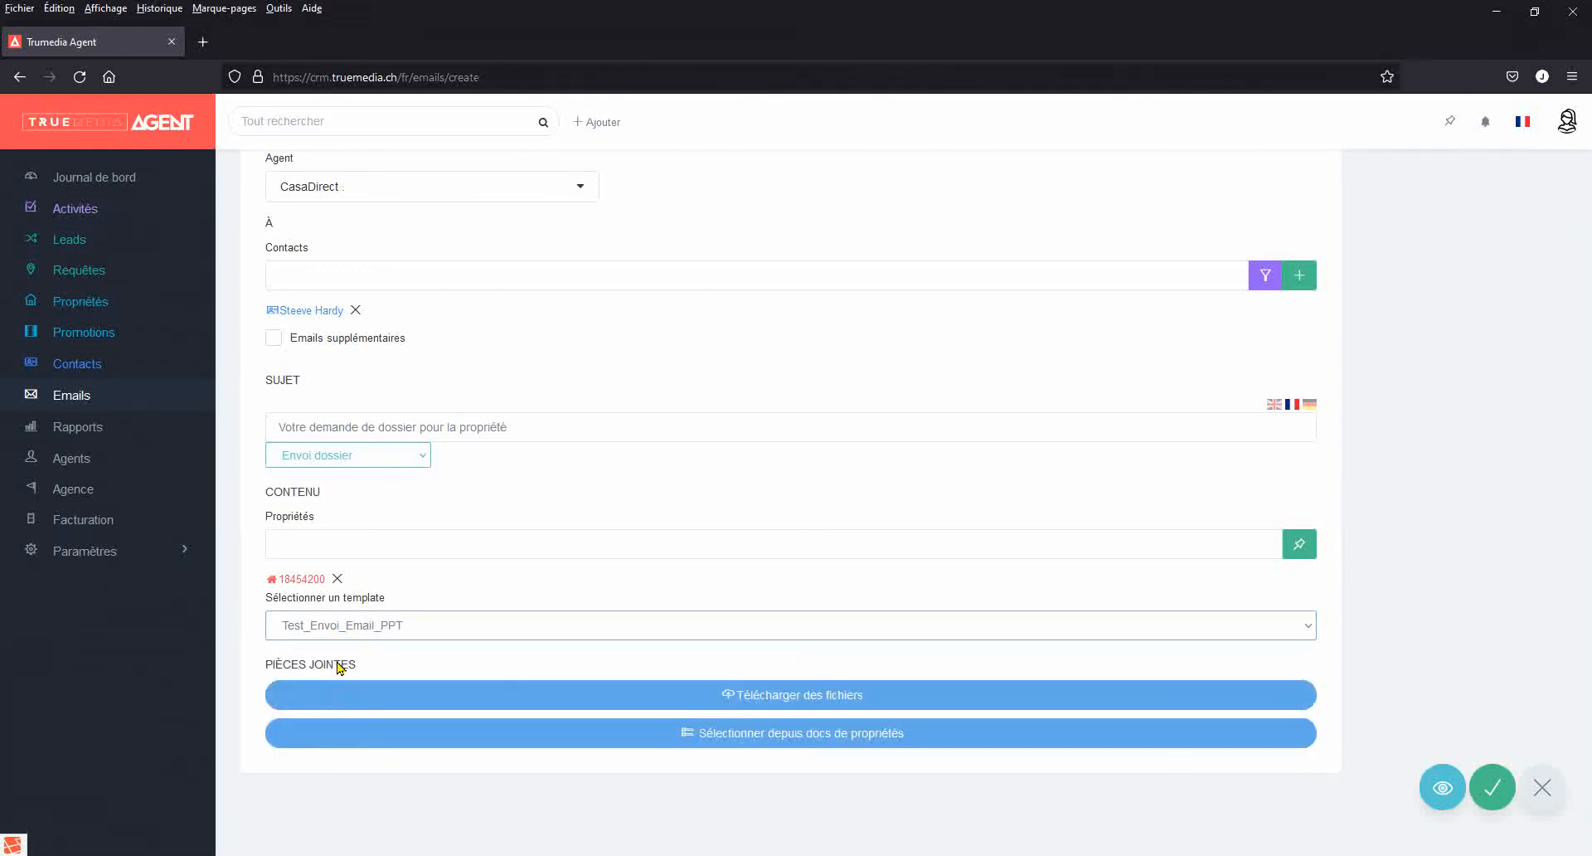
# - Attach the "situation" document from the documents of the selected property
pyautogui.click(776, 746)
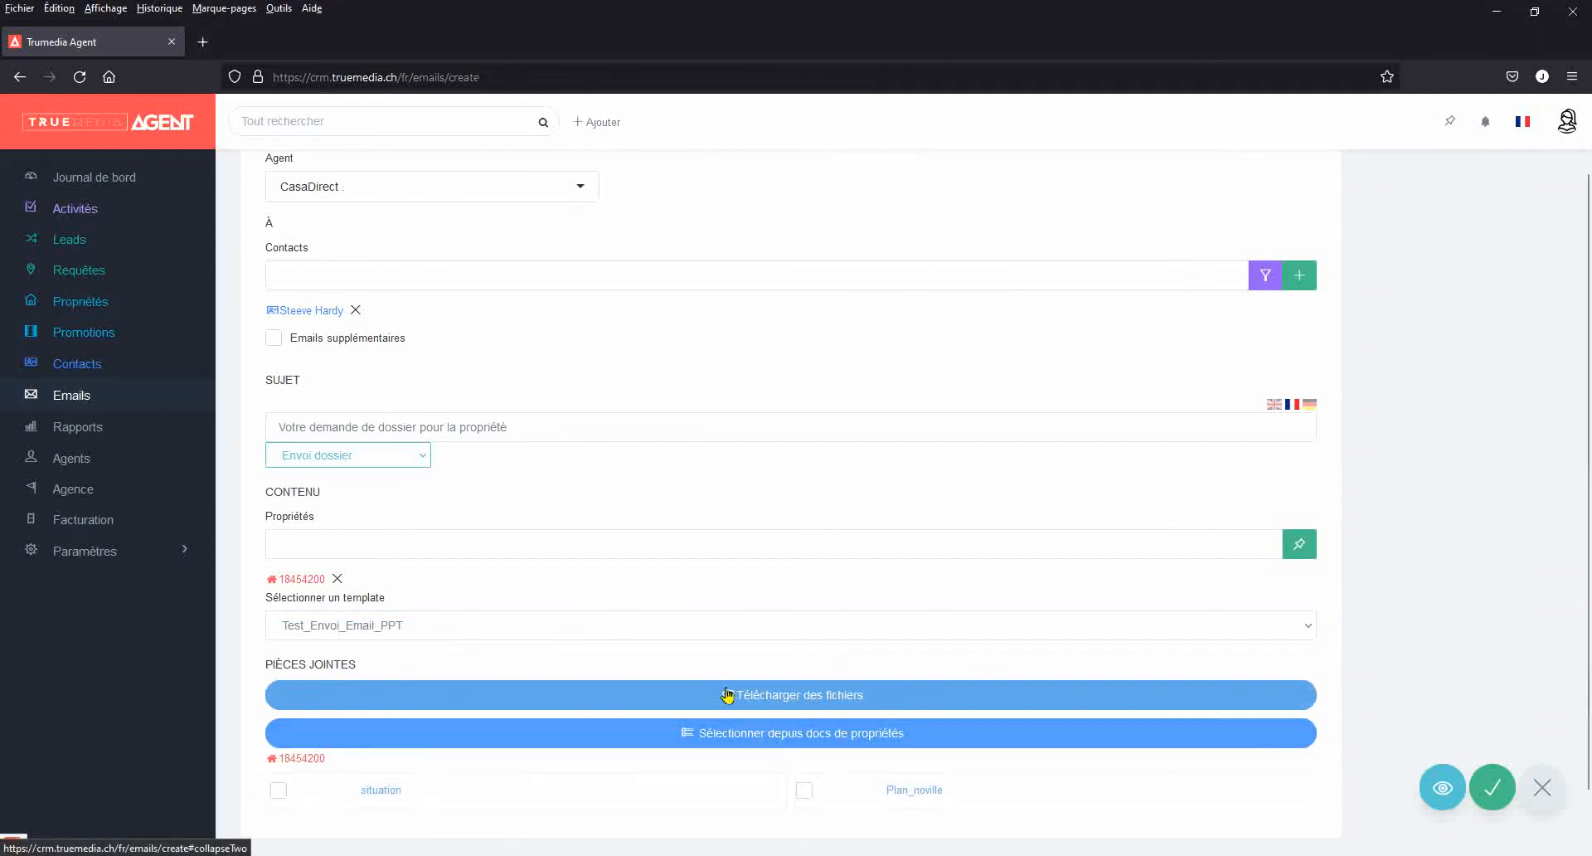
pyautogui.scroll(-1, 689, 642)
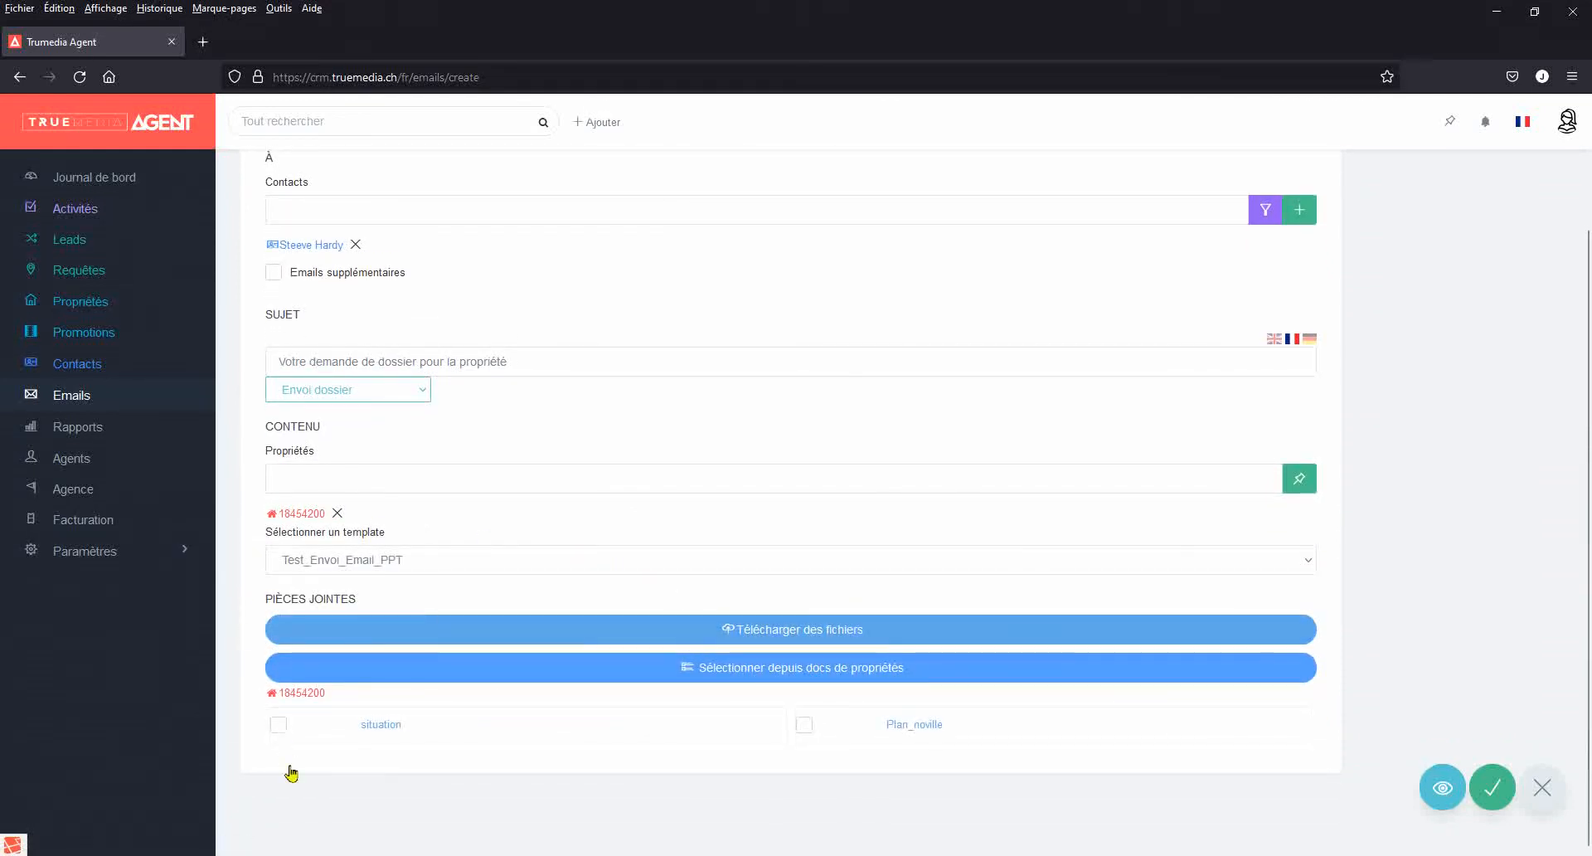
pyautogui.click(279, 727)
# - Preview the composed email in the desktop and mobile layouts, then close the preview
pyautogui.click(1444, 788)
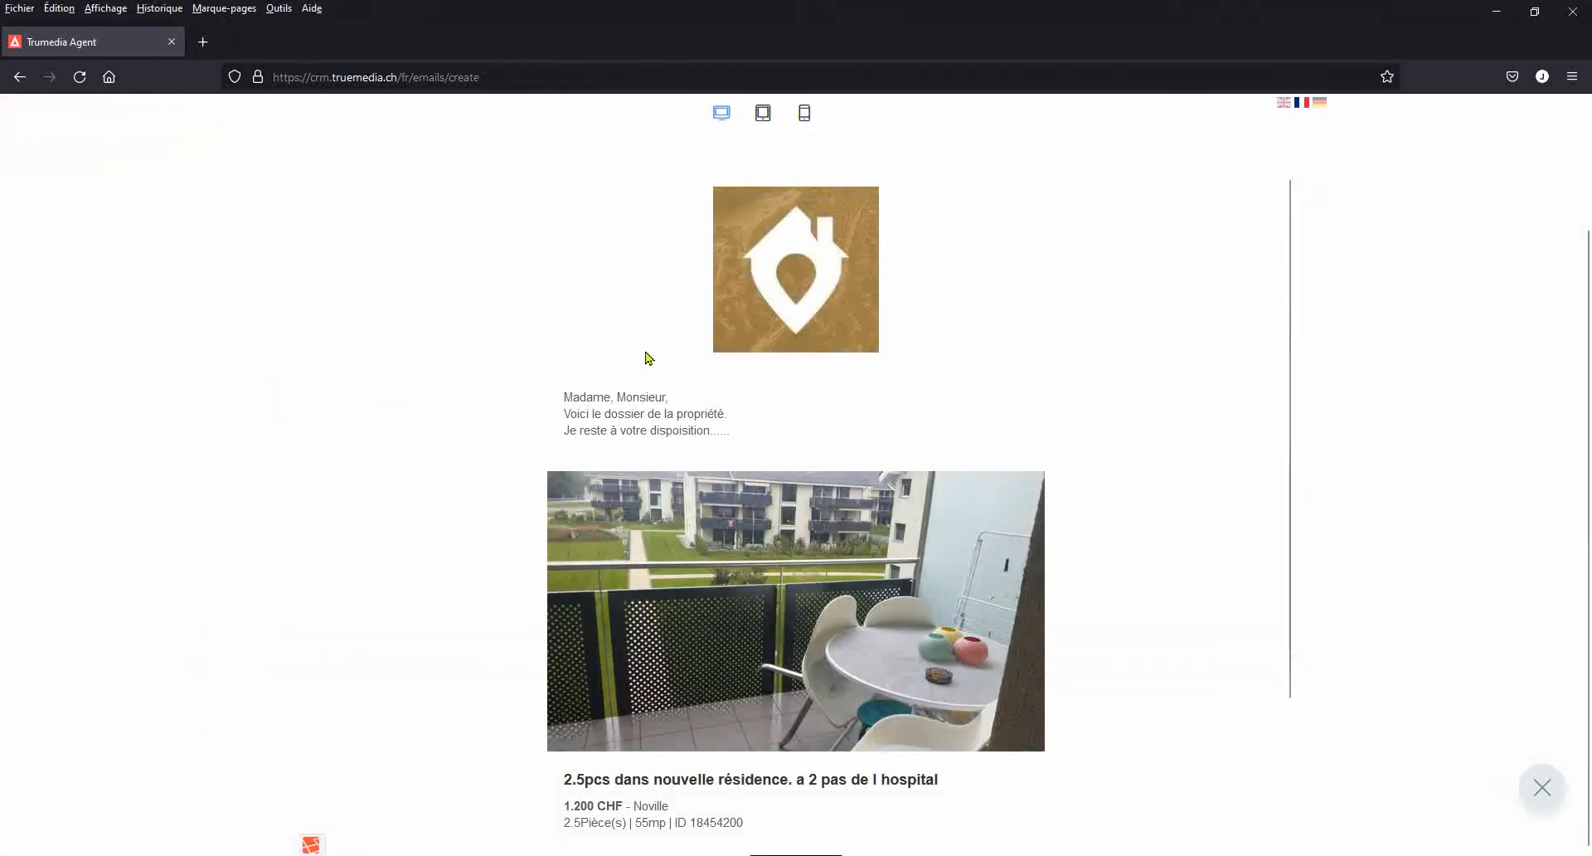
pyautogui.click(804, 113)
pyautogui.scroll(-2, 724, 395)
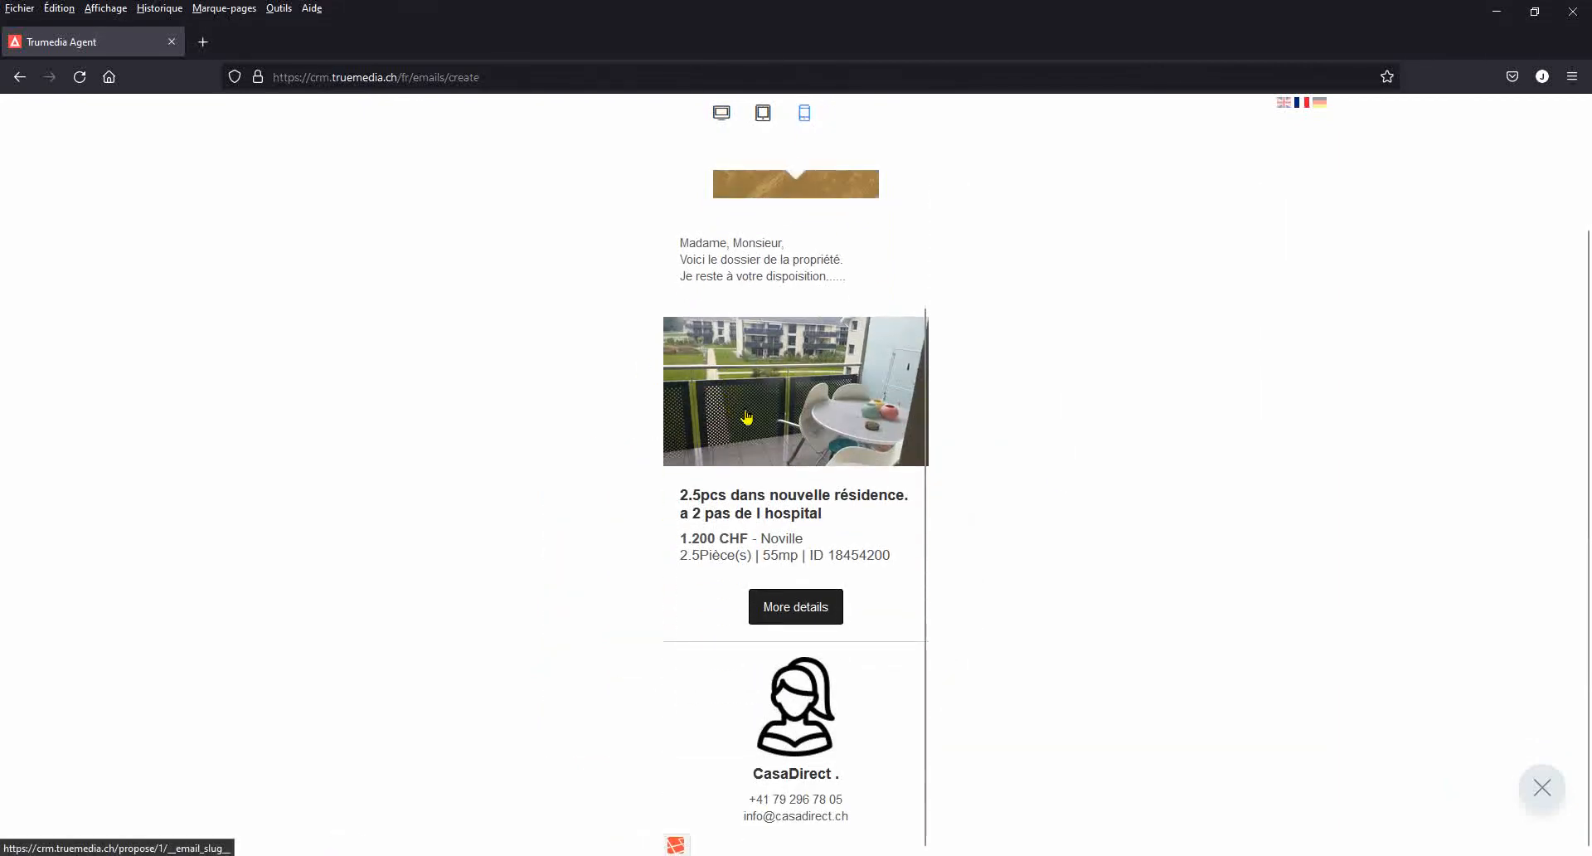
pyautogui.click(1543, 789)
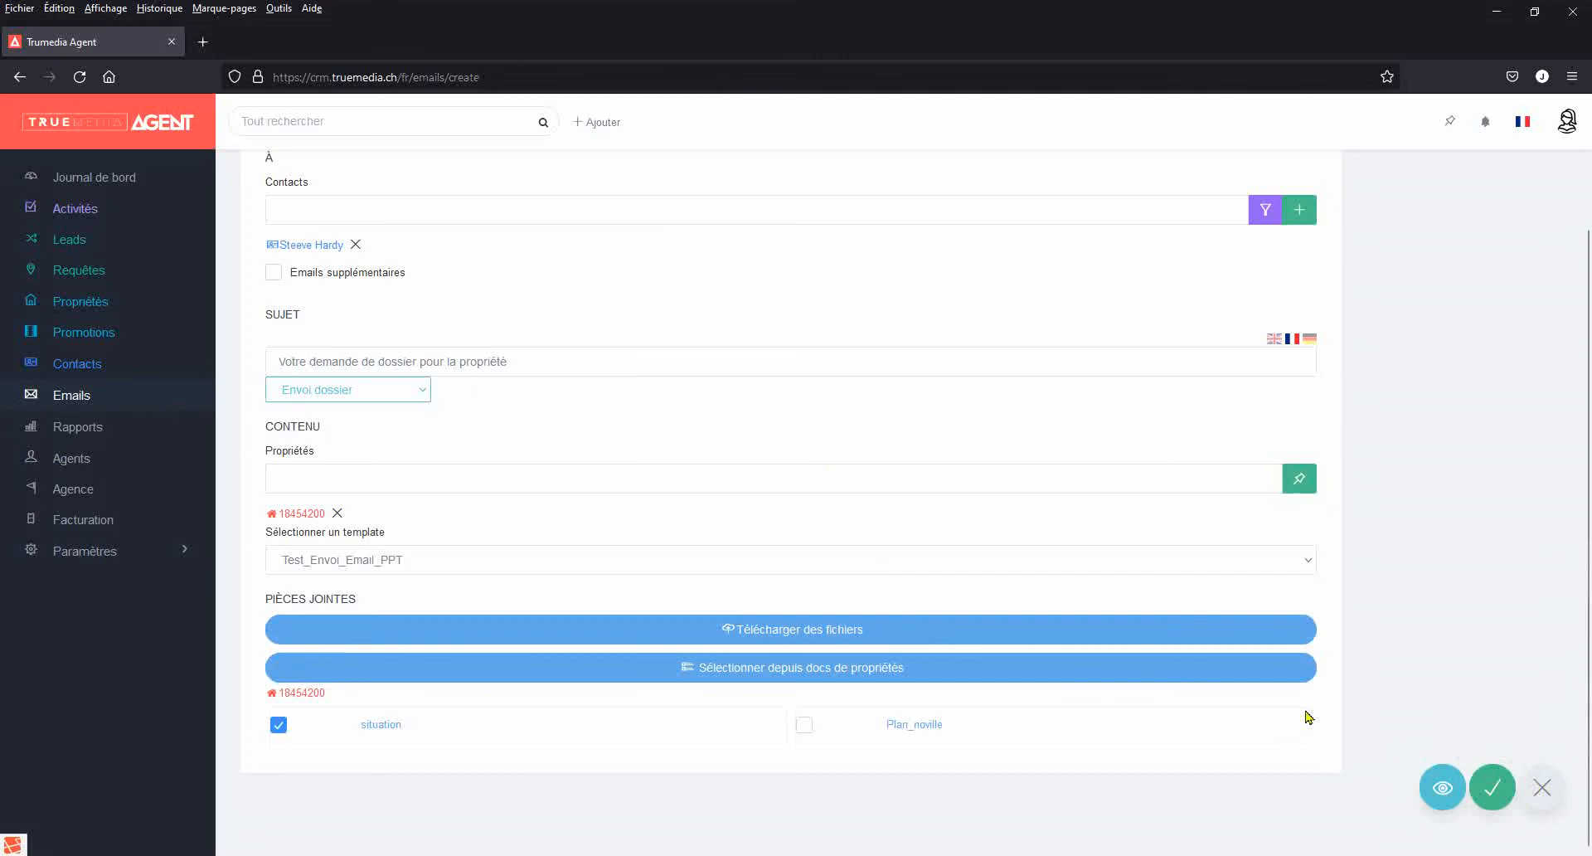
# - Send the email and reload the list of emails to check its sending status
pyautogui.click(1494, 790)
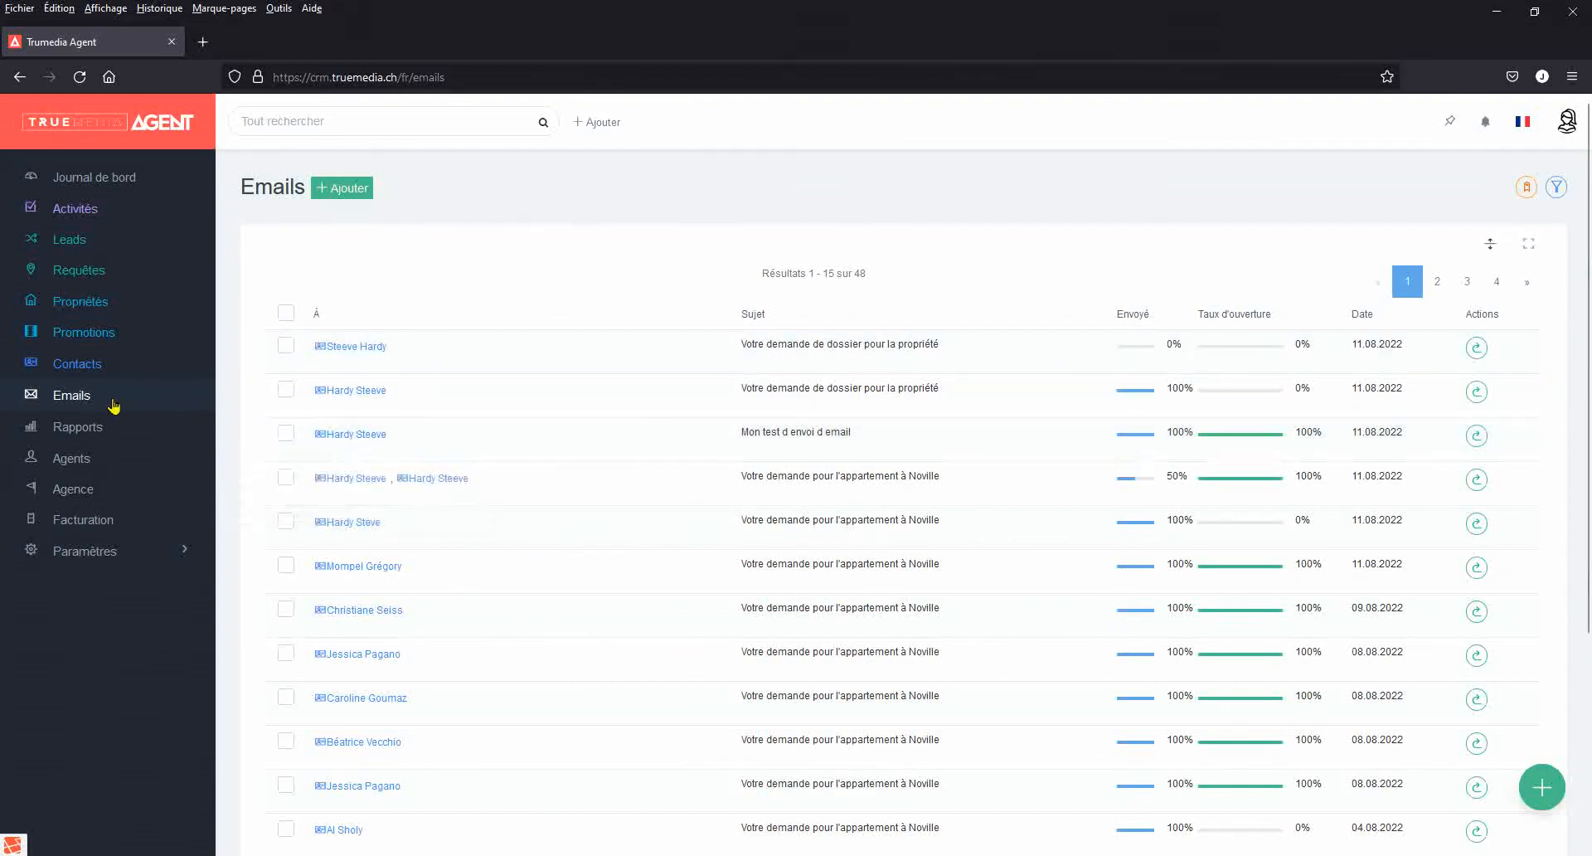
pyautogui.click(87, 396)
pyautogui.click(77, 397)
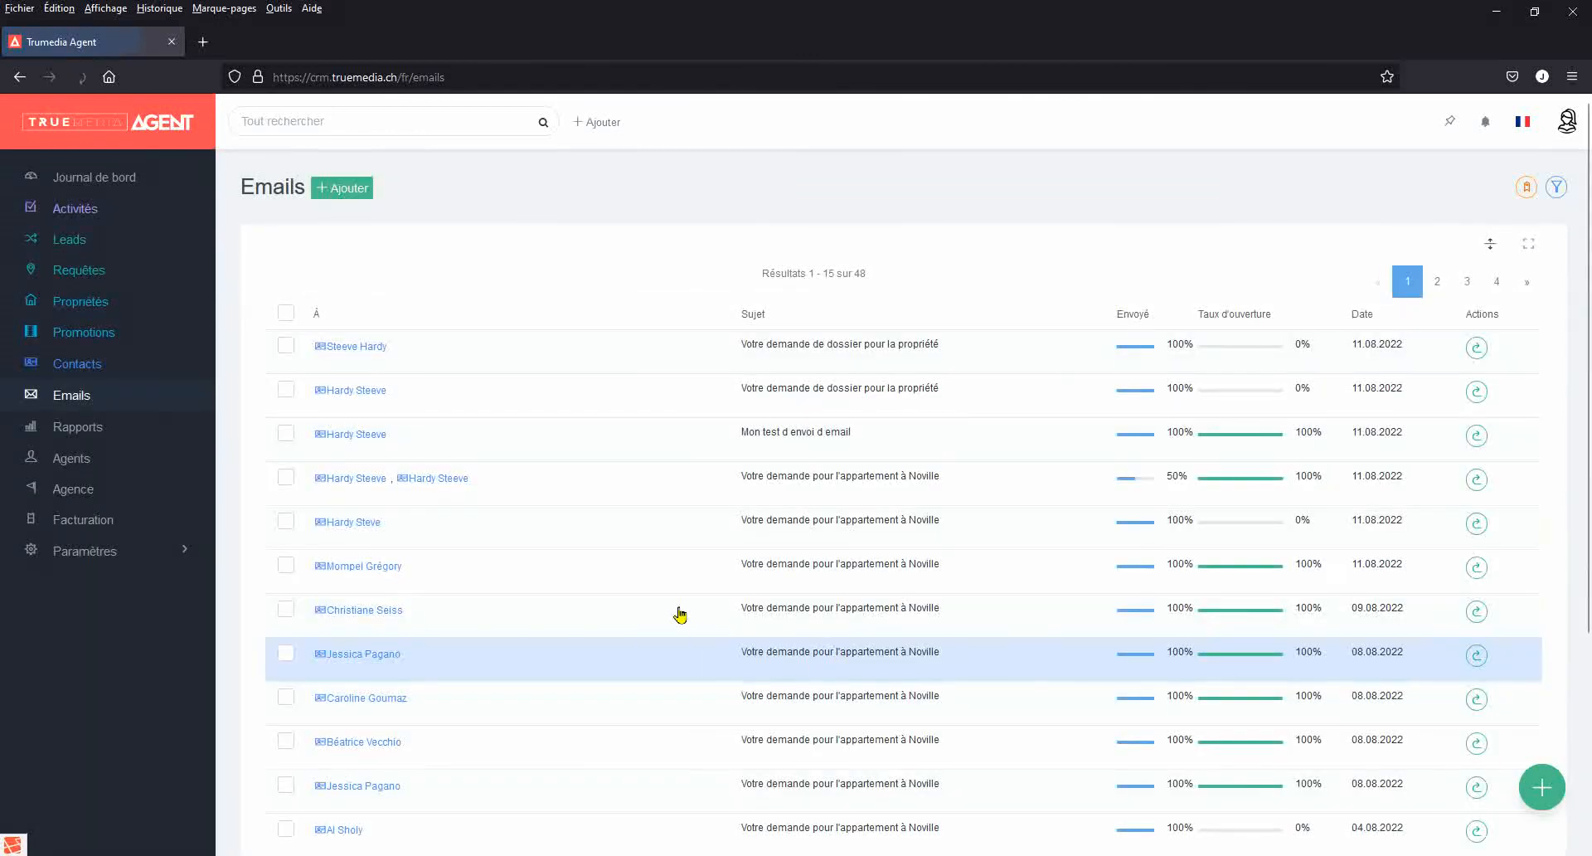